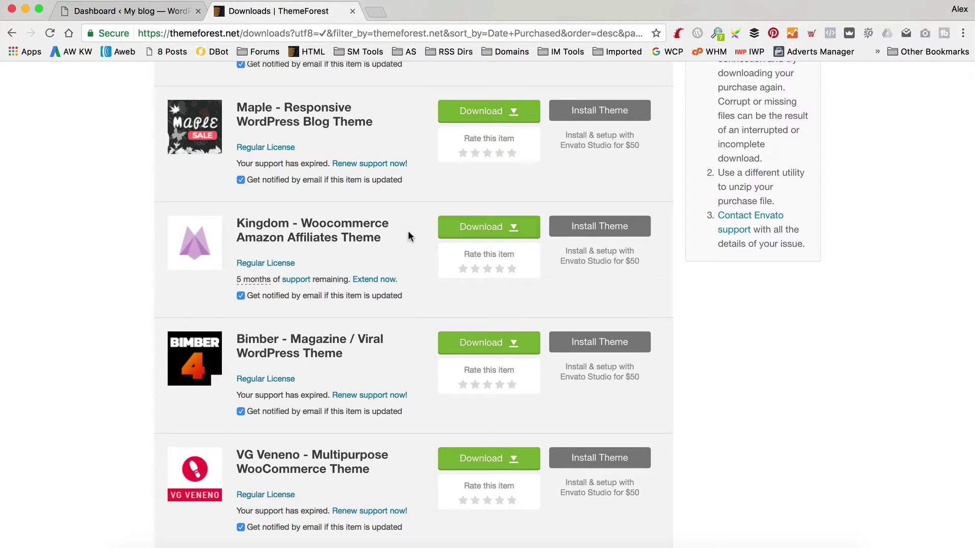
Download the Kingdom theme's all files & documentation zip into a new 'Test kingdom' folder
click(504, 224)
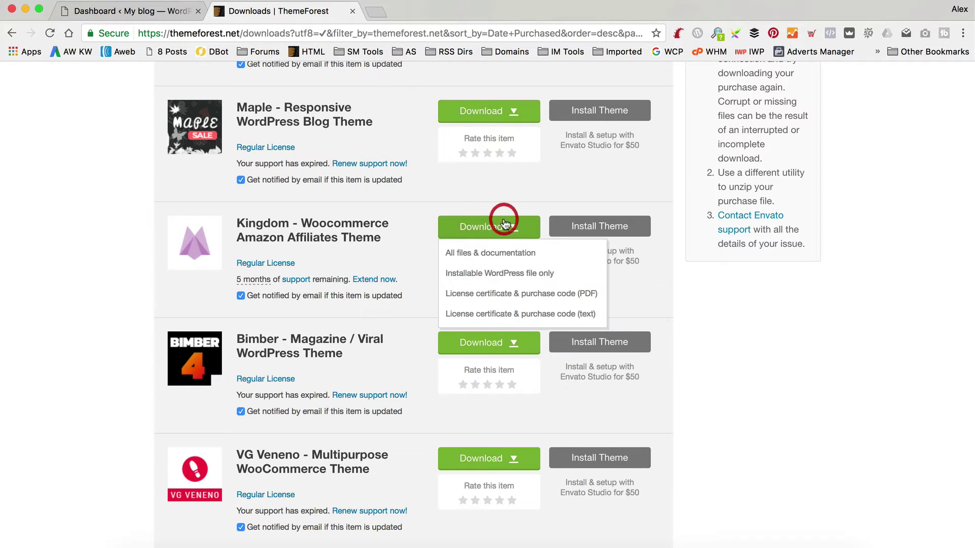
click(492, 253)
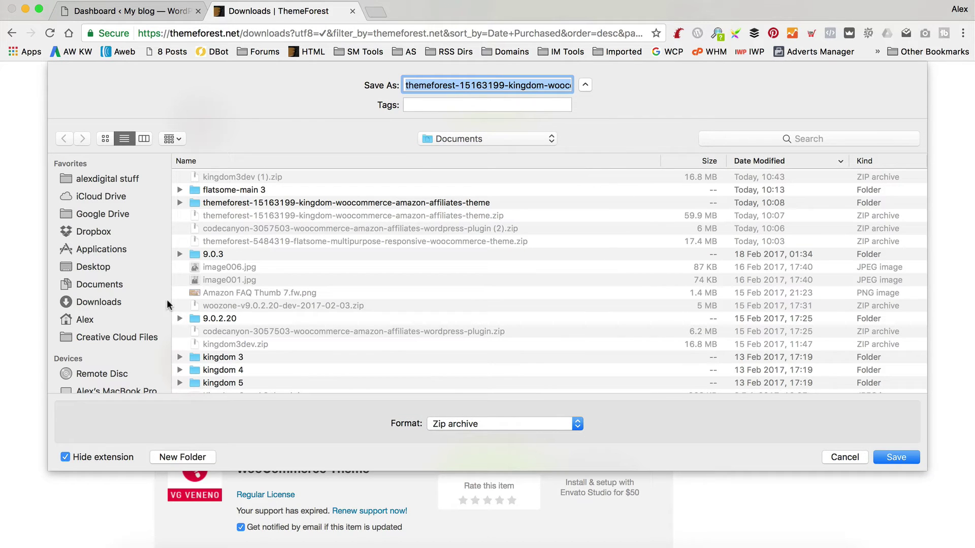
click(178, 457)
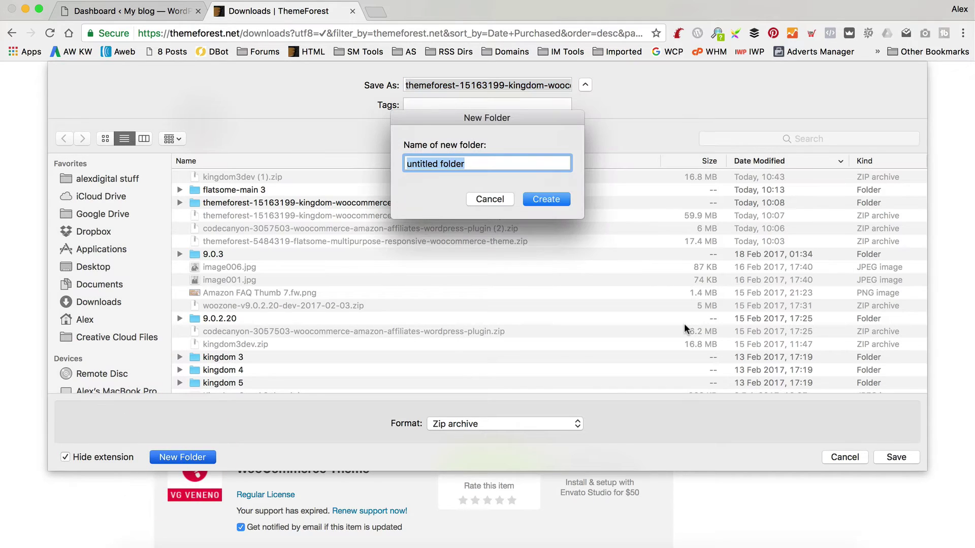
text(Test kingdom)
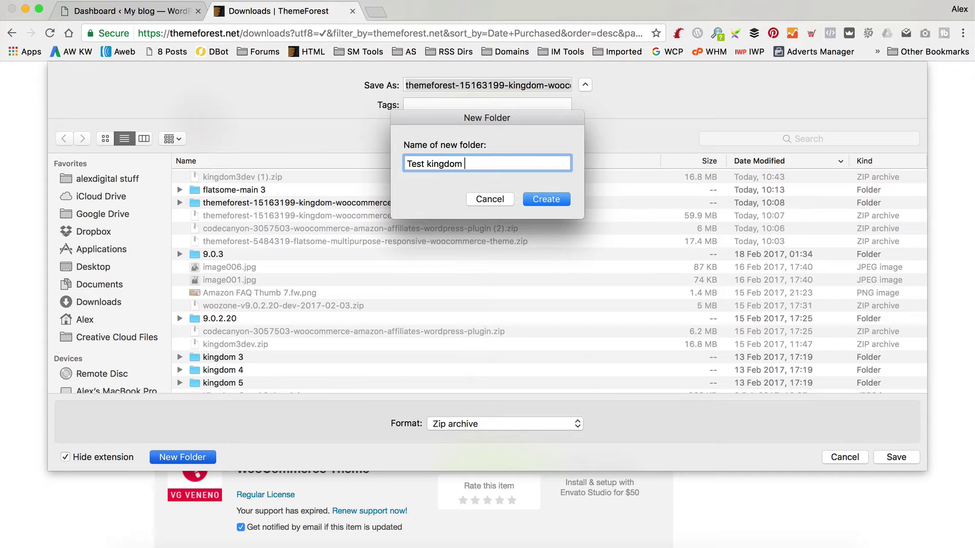
click(553, 198)
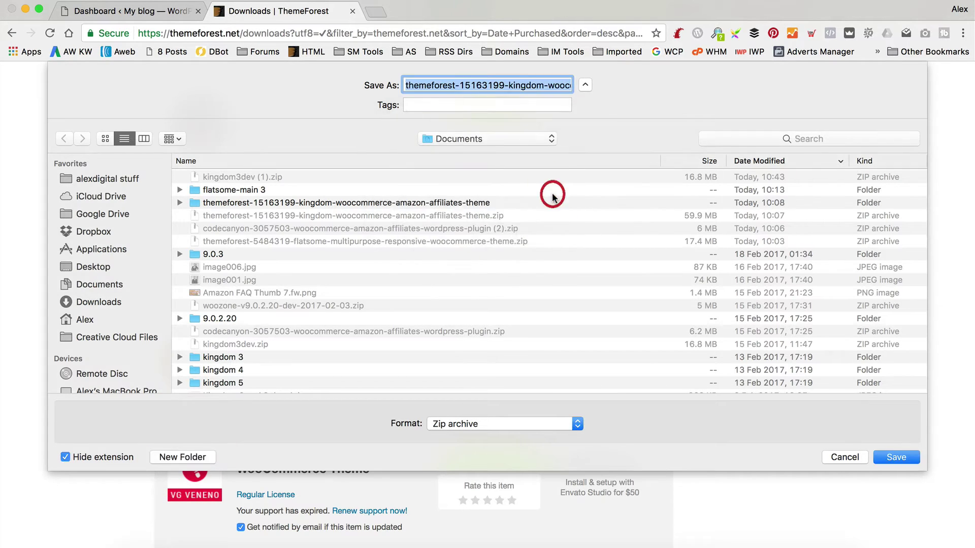
click(888, 458)
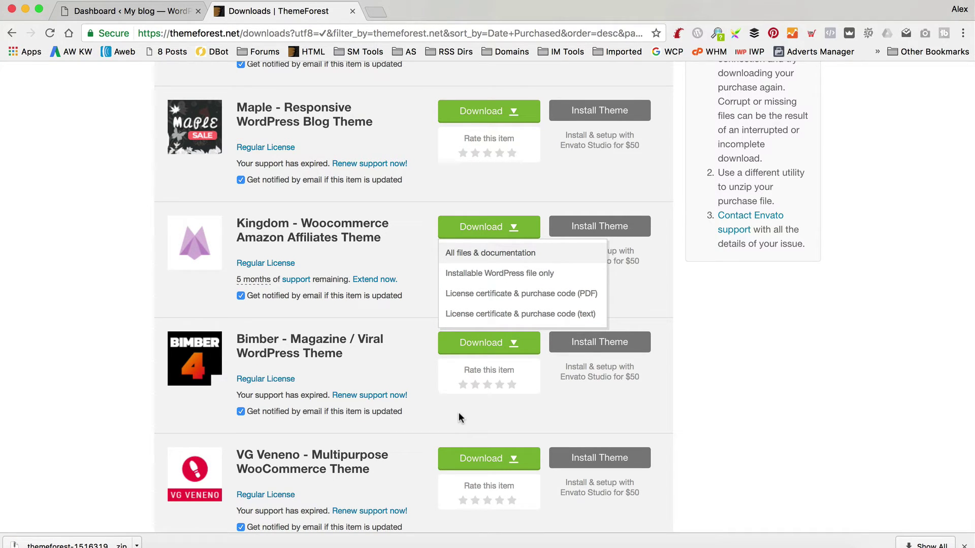
Reveal the downloaded 59.9 MB zip in Finder, then return to the WordPress dashboard
click(136, 544)
click(154, 532)
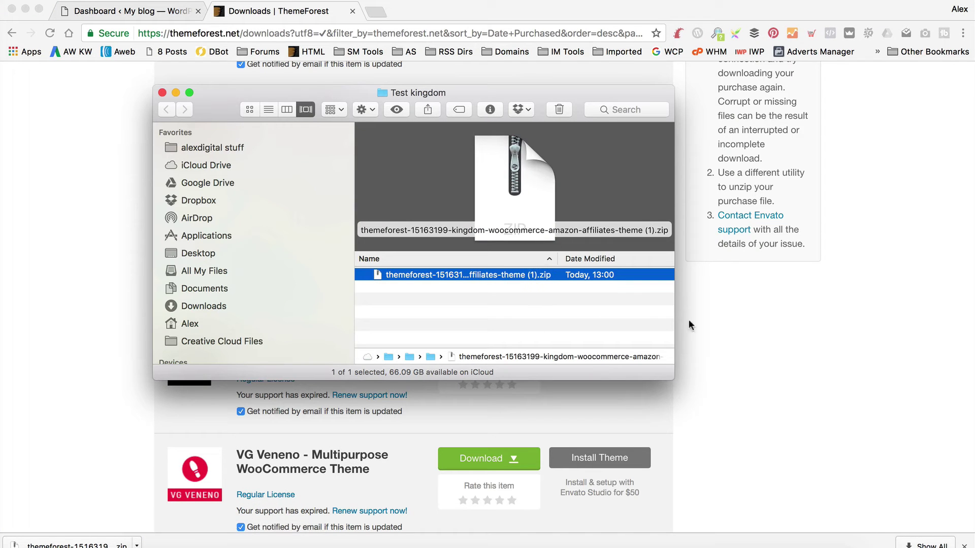
drag(674, 378, 962, 450)
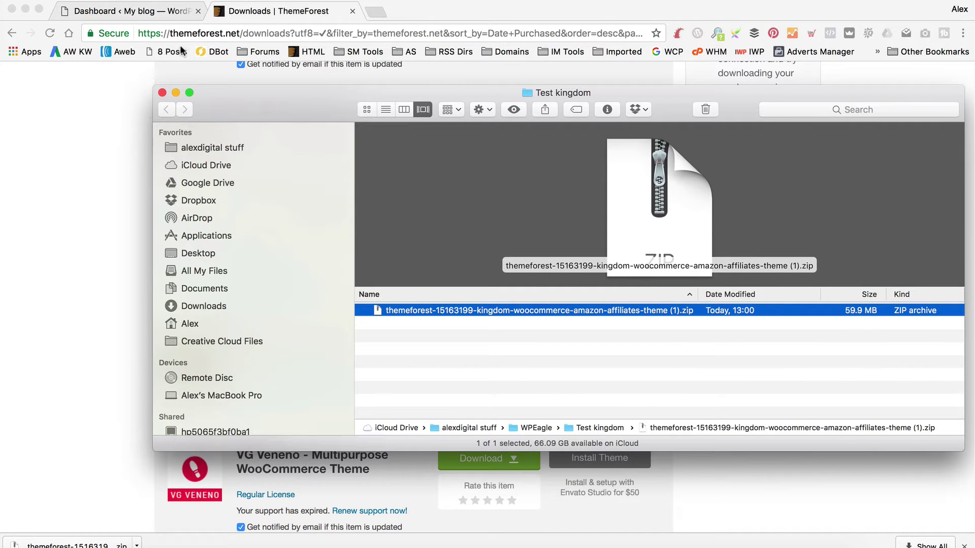
click(157, 11)
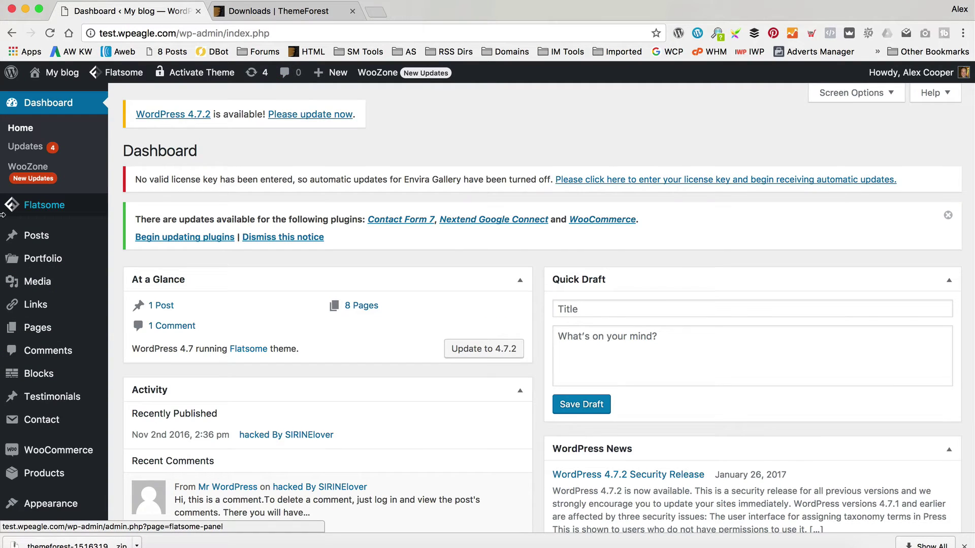
Open the Upload Theme form under Appearance > Themes > Add New
scroll(5, 213, down, 2)
mouse_move(69, 404)
click(164, 382)
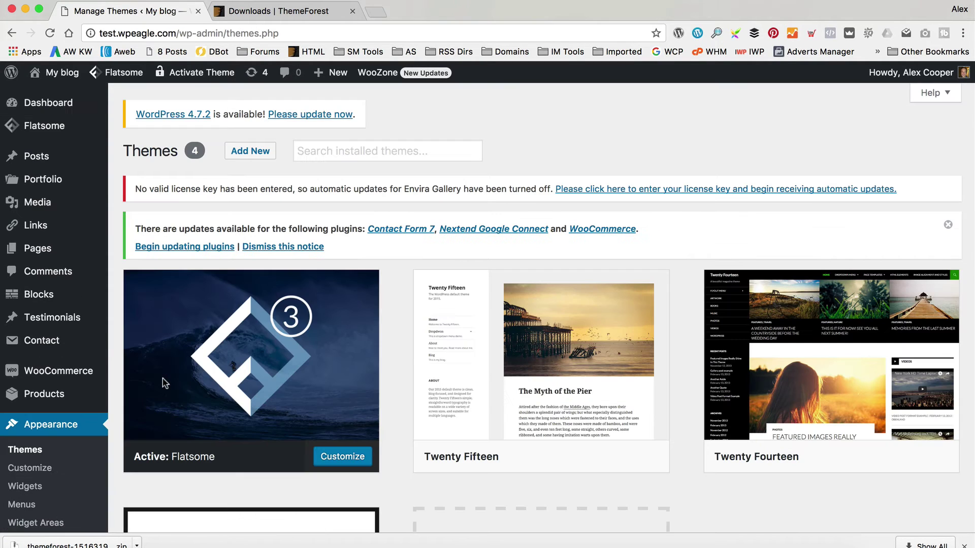
click(252, 151)
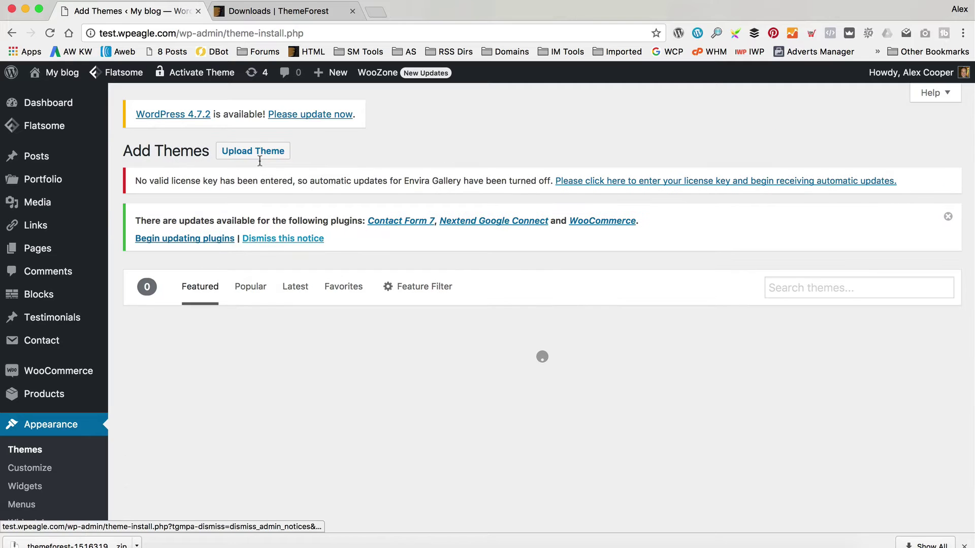
click(261, 151)
Choose the full Kingdom zip from WPEagle > Test kingdom and try installing it
click(441, 371)
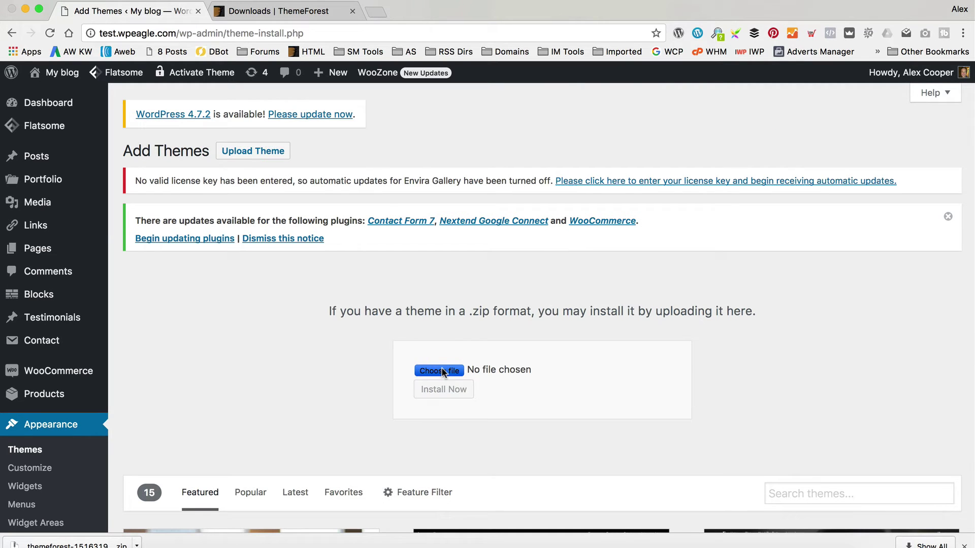
click(310, 113)
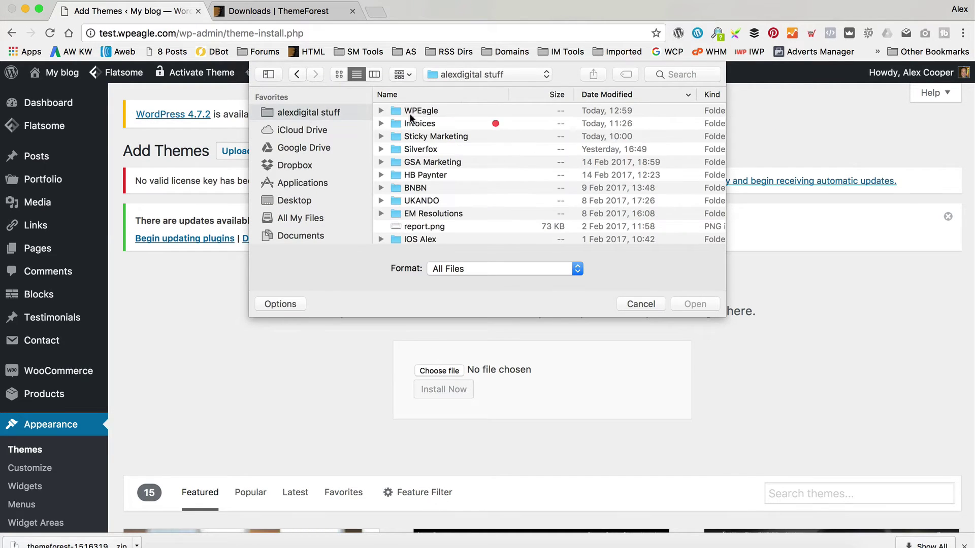
double_click(422, 108)
click(448, 111)
double_click(447, 111)
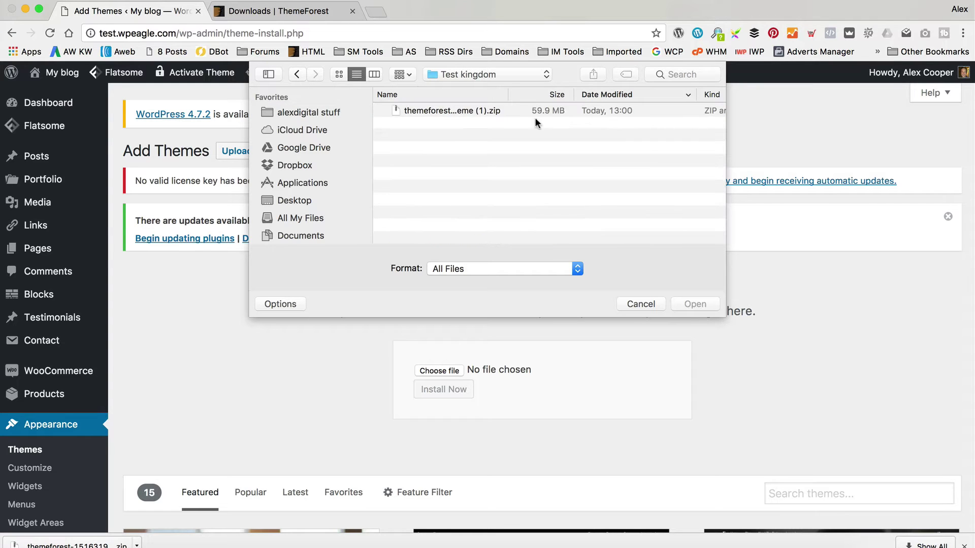
click(468, 111)
click(717, 304)
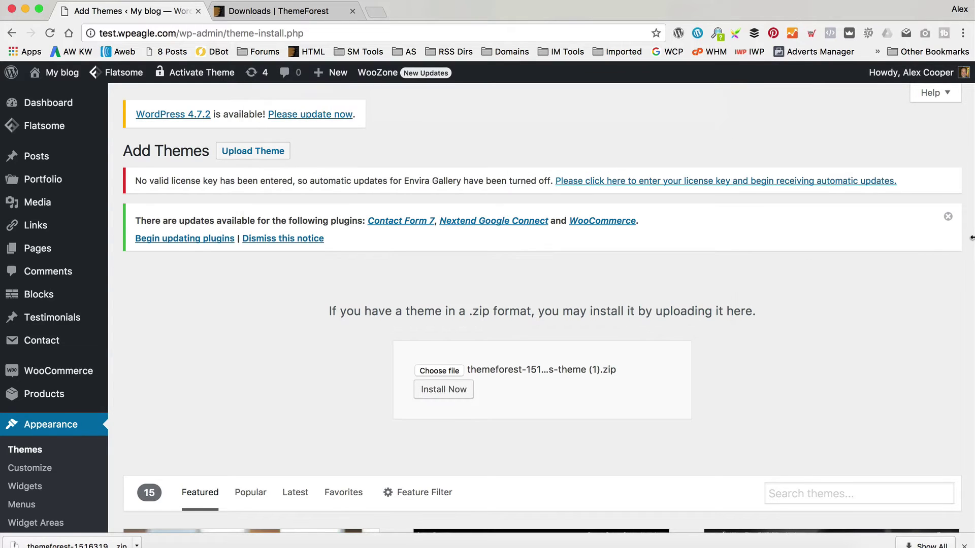
click(462, 387)
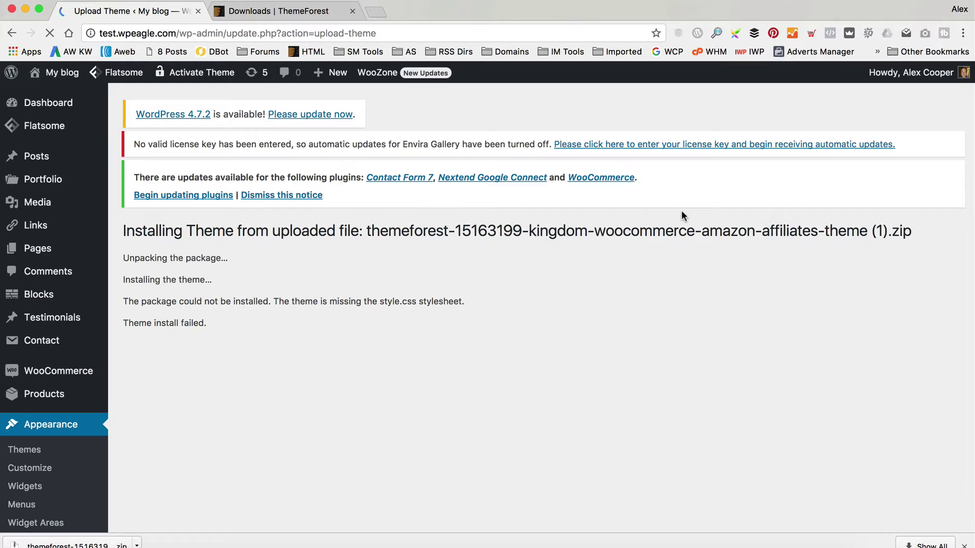
Review the missing style.css error, then reveal the downloaded zip in Finder
drag(122, 309, 478, 313)
click(490, 311)
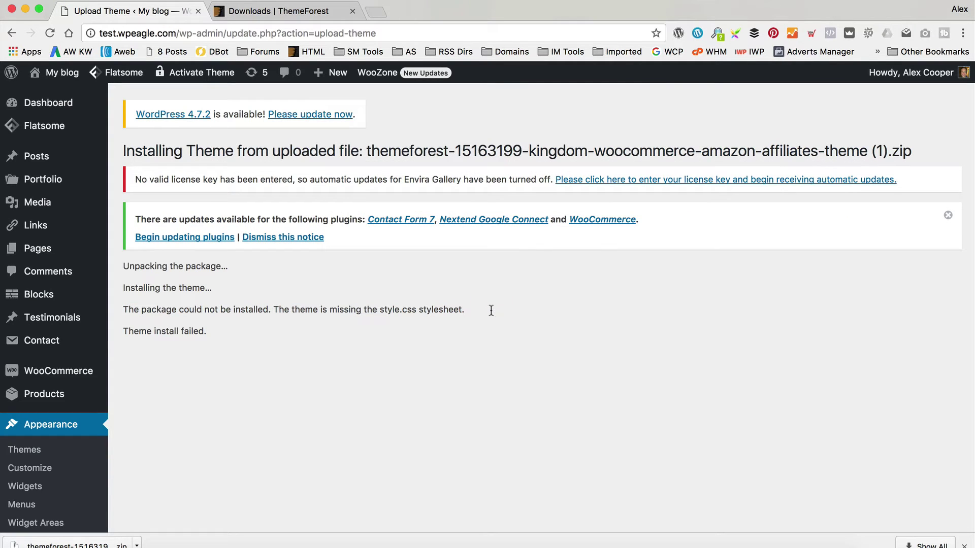
click(137, 544)
click(170, 529)
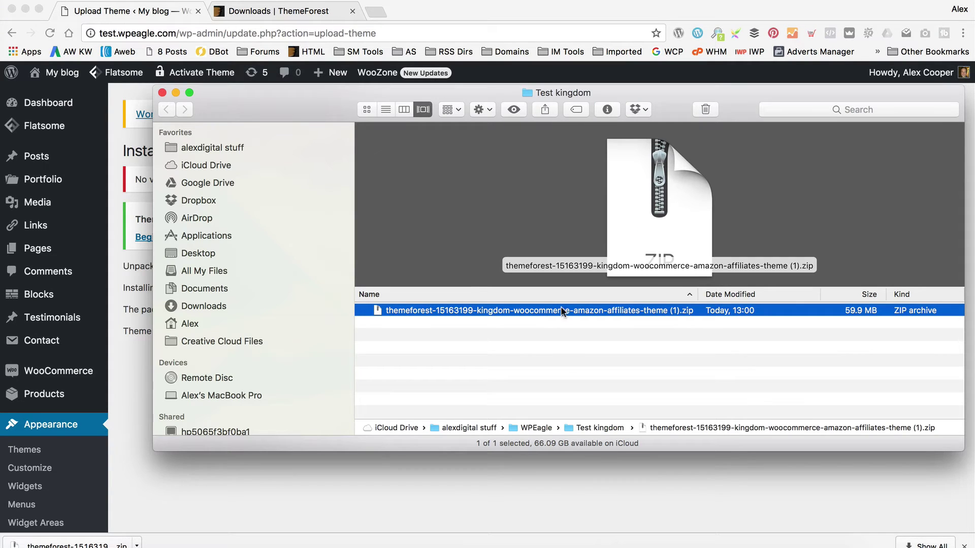
Extract the package and locate kingdom.zip in Theme > Theme Zipped, then return to WordPress
double_click(473, 310)
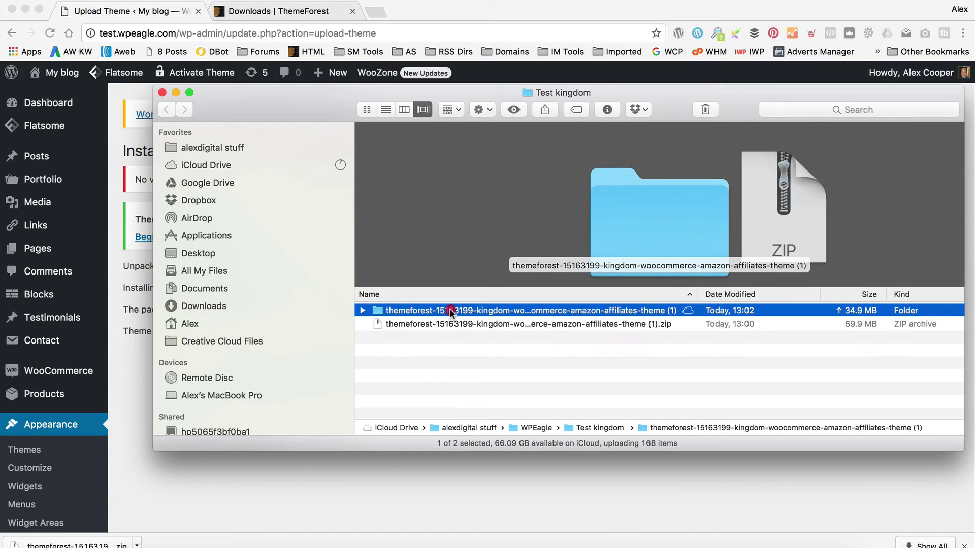
double_click(456, 312)
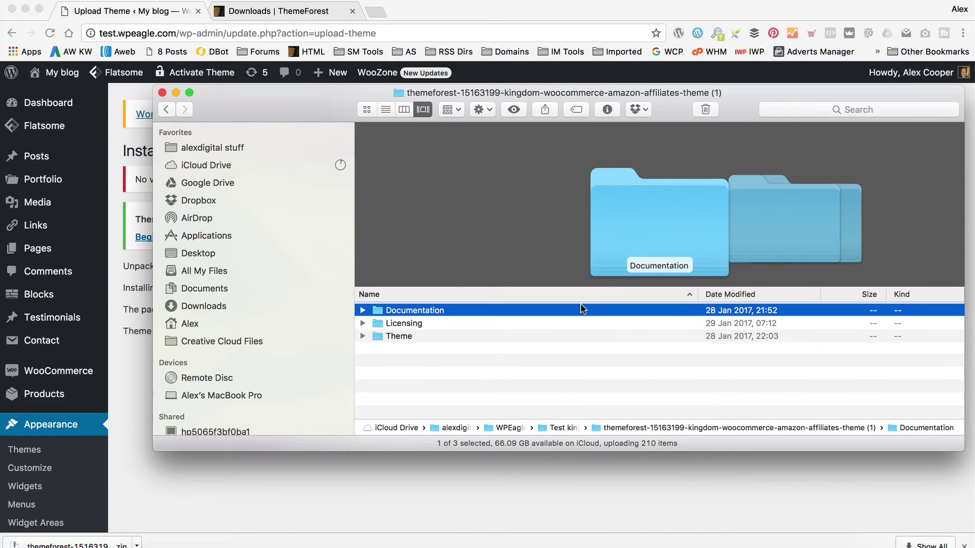
click(408, 335)
double_click(408, 336)
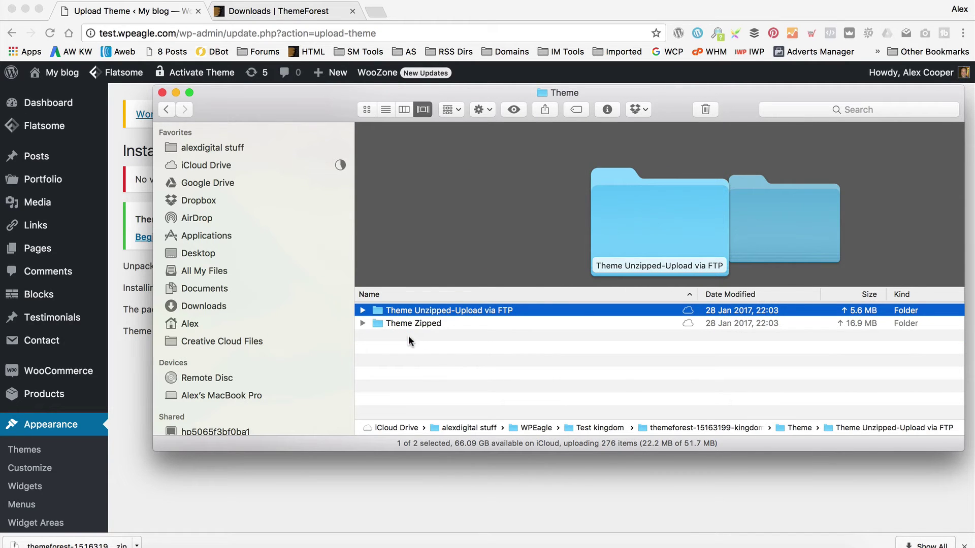
click(422, 325)
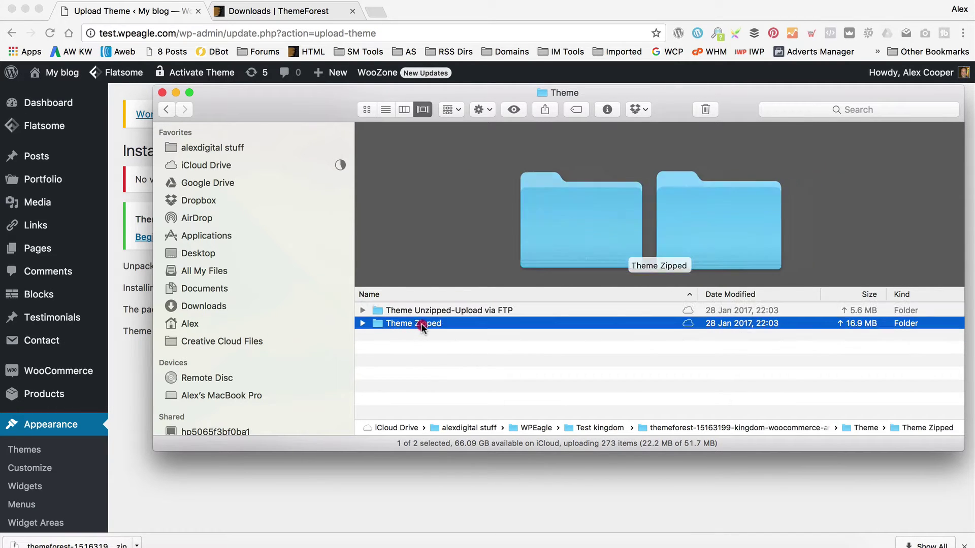
double_click(421, 325)
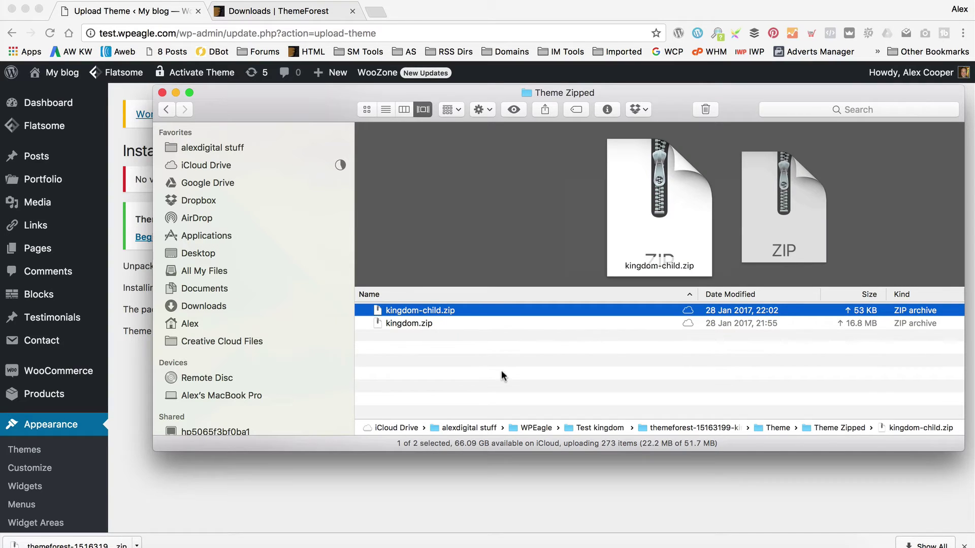
click(429, 325)
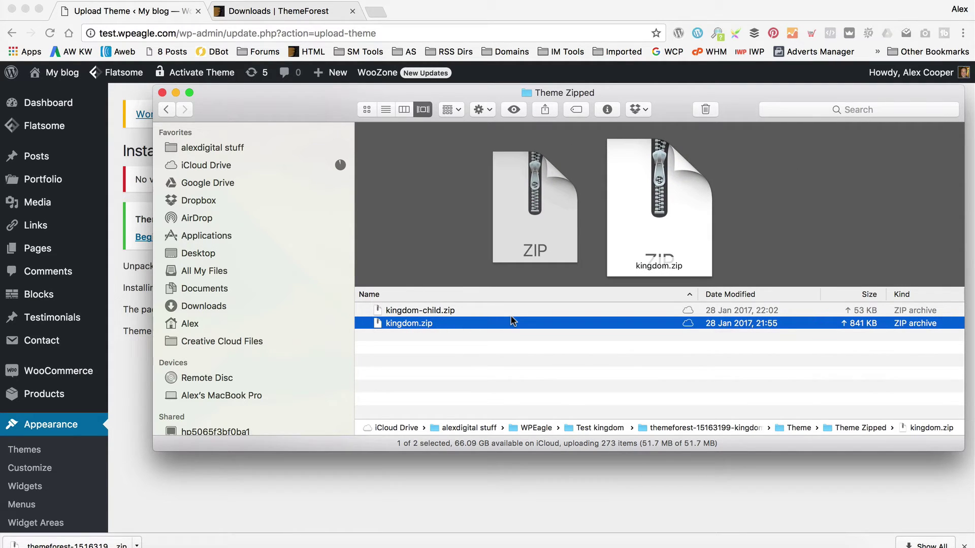
click(118, 357)
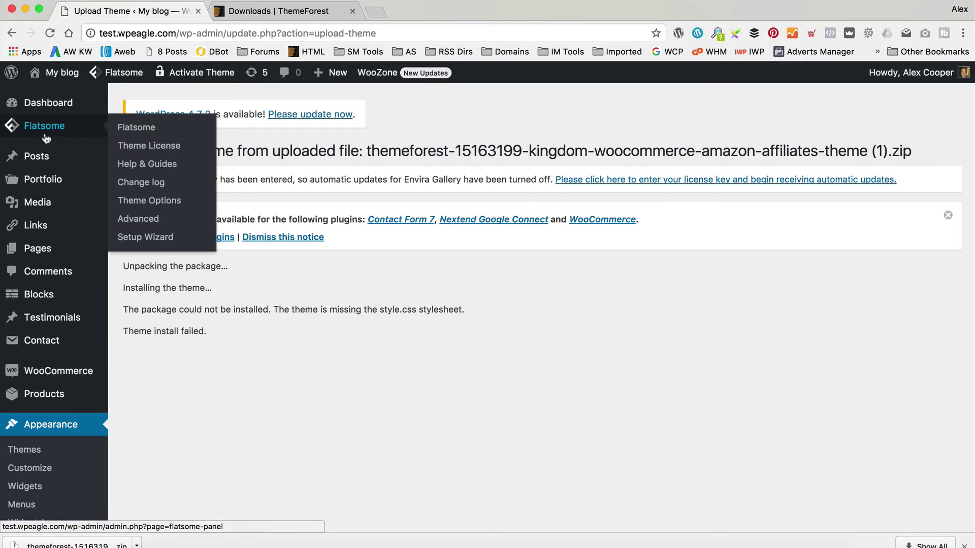
Open the Upload Theme form under Appearance > Themes > Add New
click(72, 454)
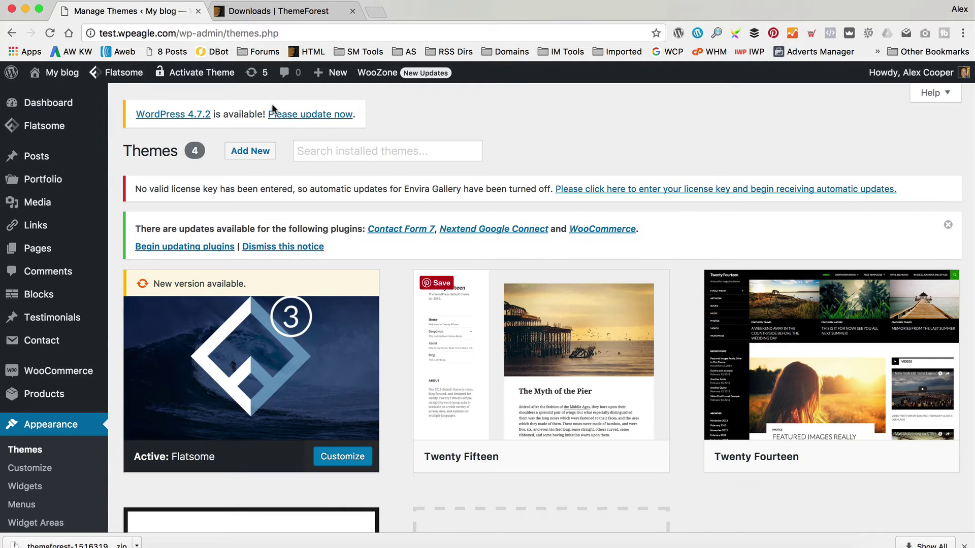
click(249, 151)
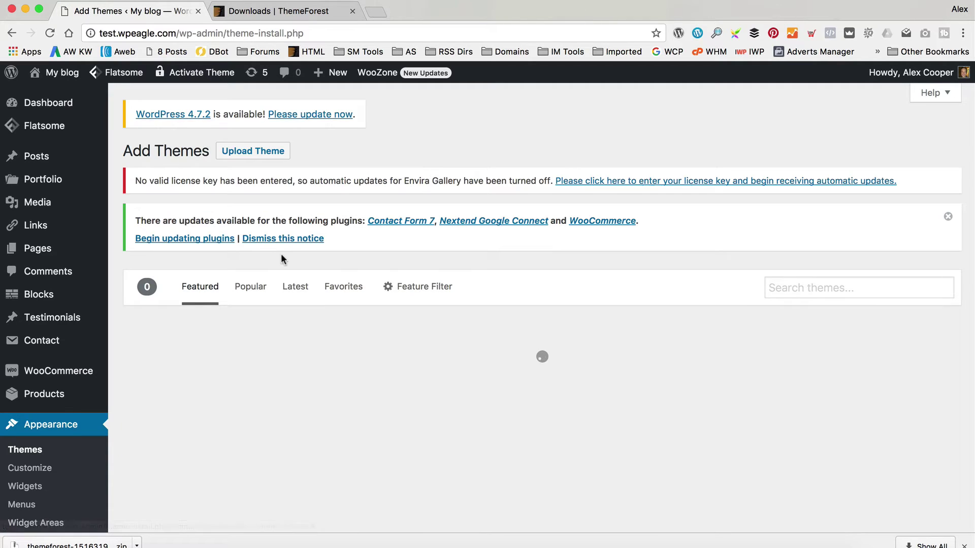
click(252, 151)
Install kingdom.zip from Theme > Theme Zipped and activate the Kingdom theme
click(439, 370)
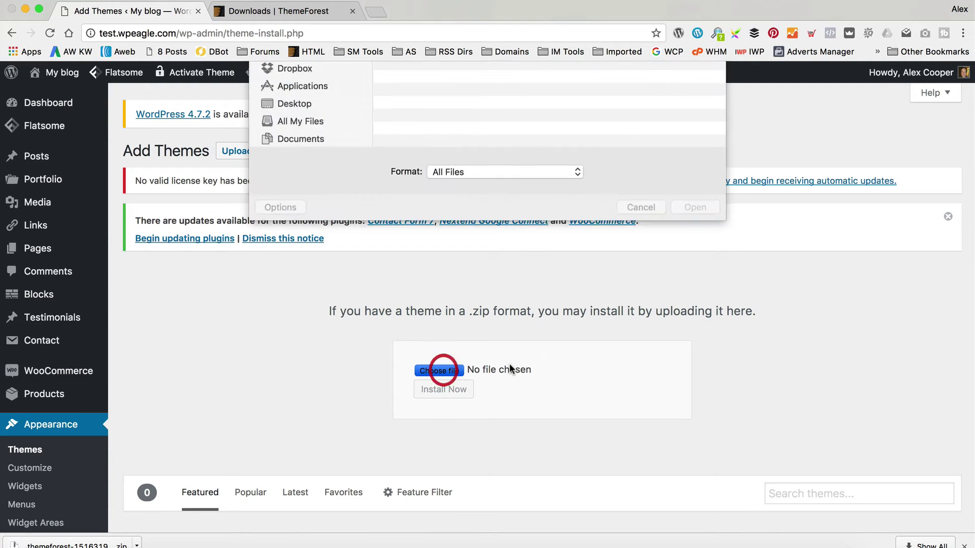
double_click(437, 111)
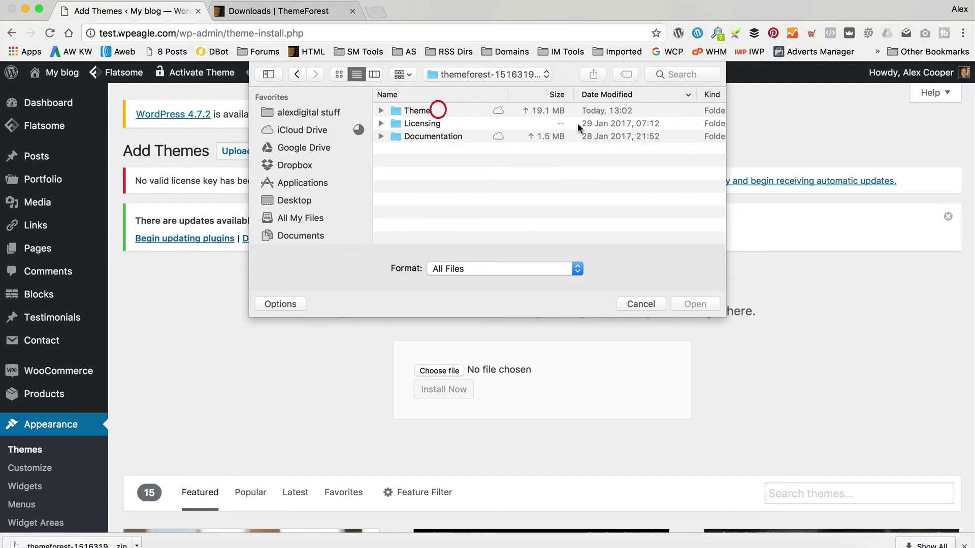
double_click(433, 109)
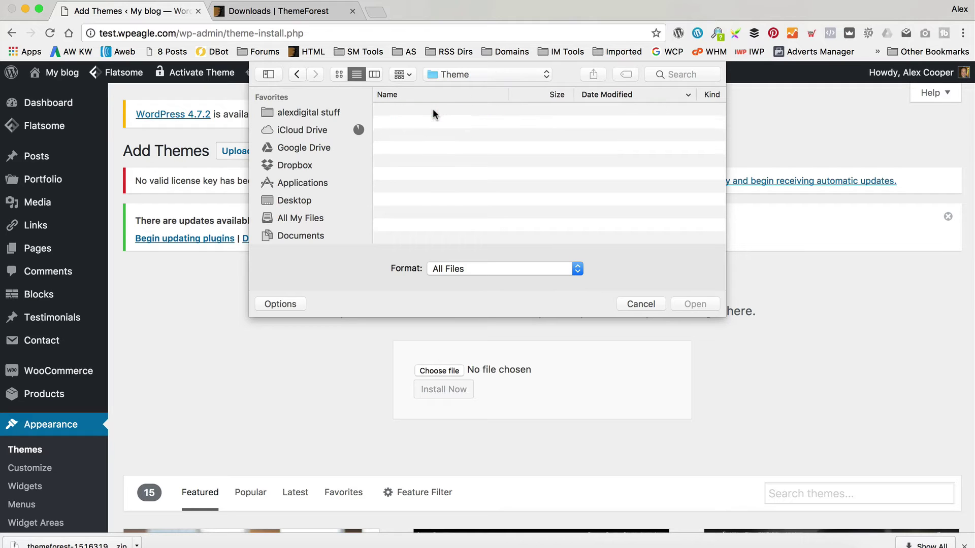
double_click(440, 121)
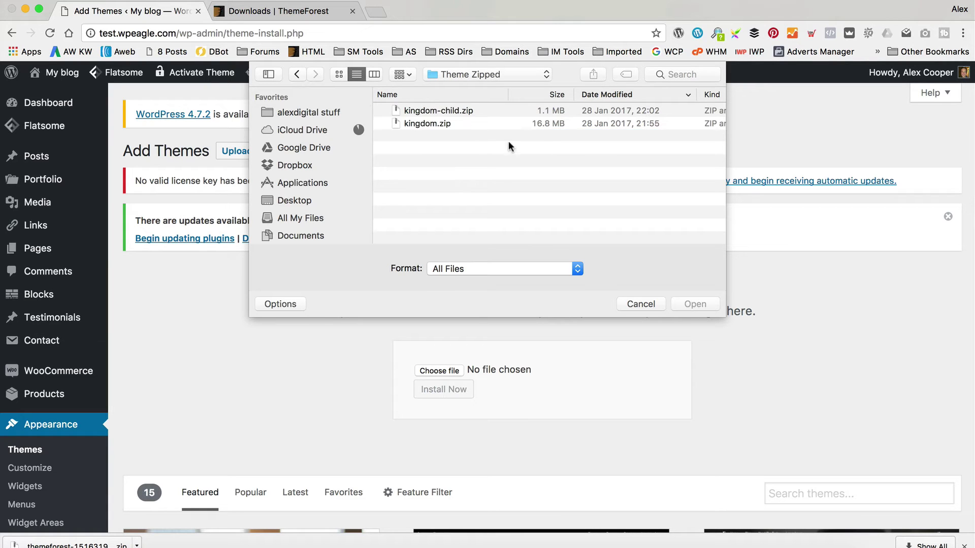
click(450, 123)
click(701, 304)
click(450, 390)
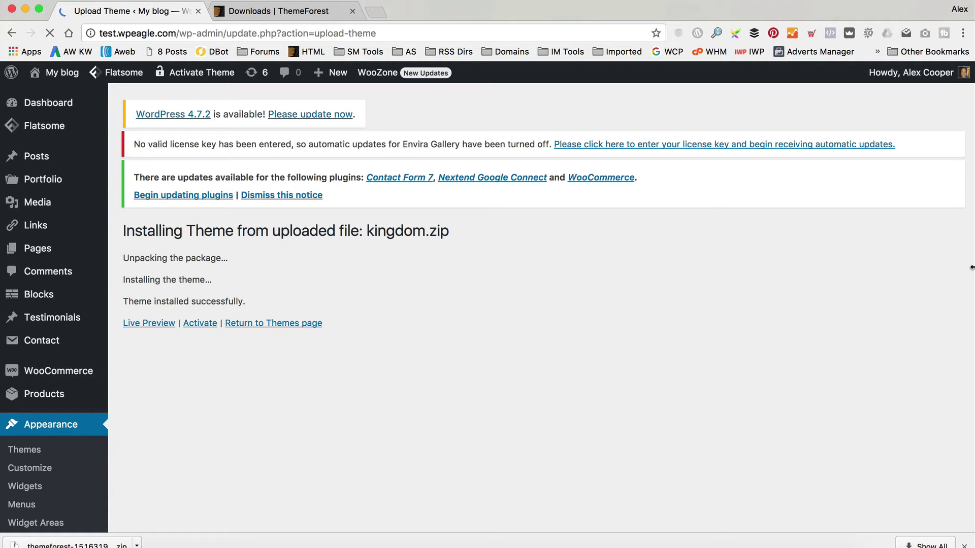
click(209, 331)
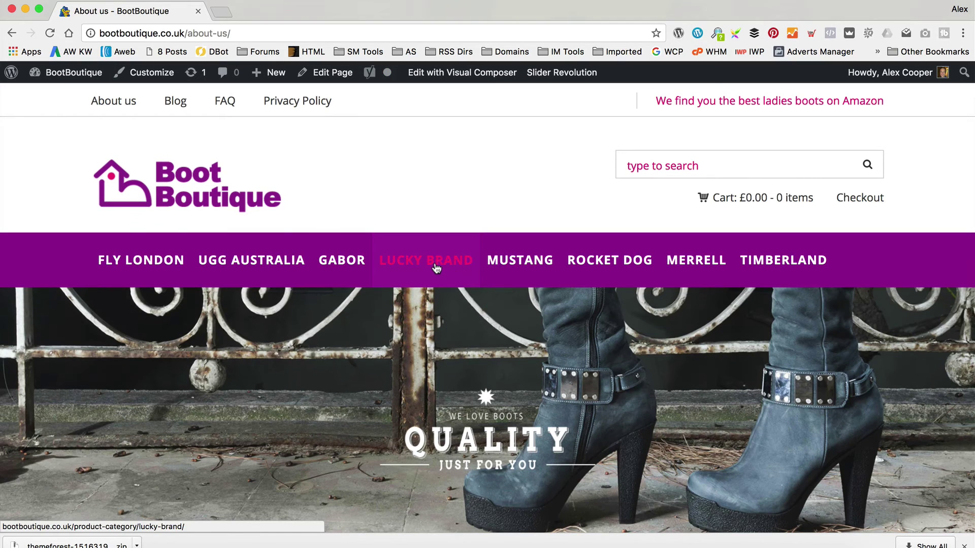
Open the FLY LONDON category from the BootBoutique main menu
click(131, 261)
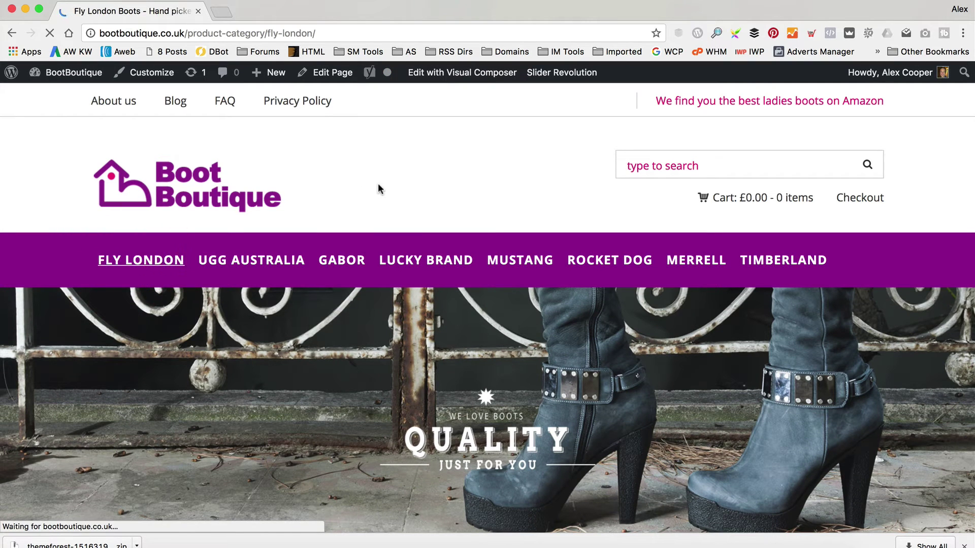
Scroll through the 49 Fly London sale boots, then open the BootBoutique admin Dashboard
scroll(492, 189, down, 10)
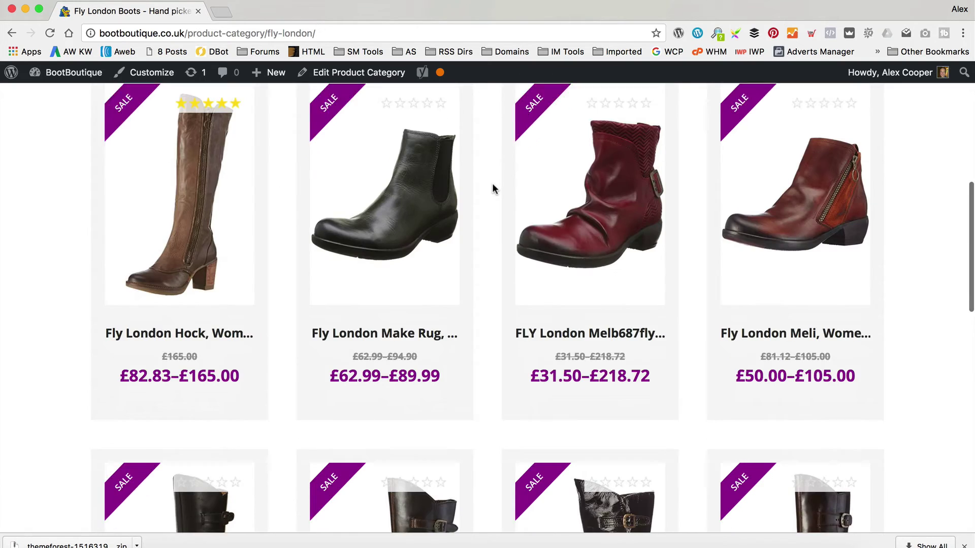
scroll(492, 189, up, 5)
scroll(492, 189, up, 3)
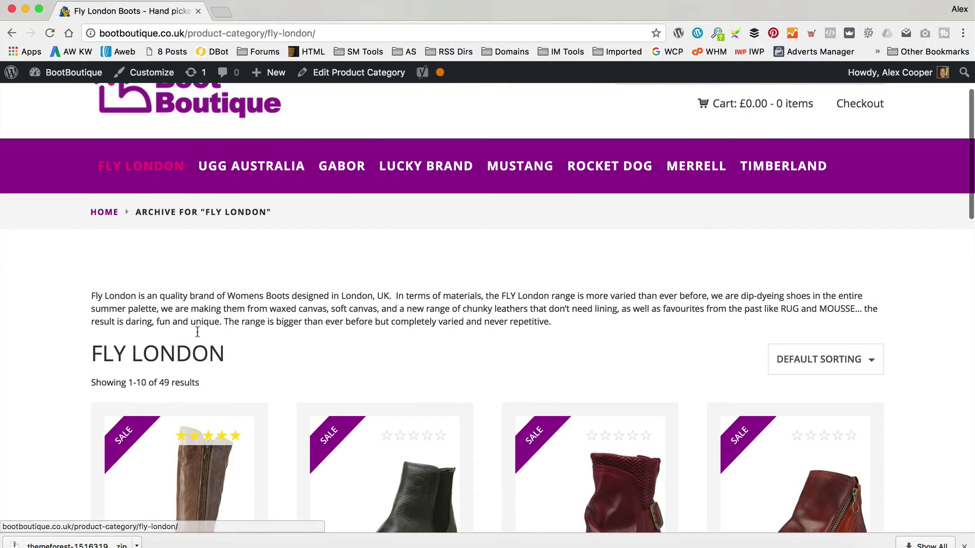
scroll(317, 306, down, 4)
scroll(316, 306, up, 3)
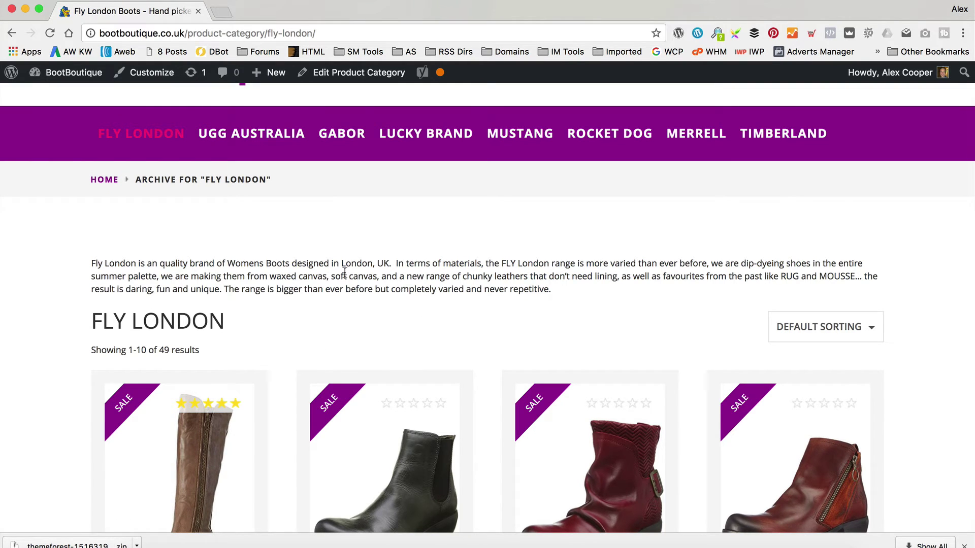
scroll(344, 274, up, 3)
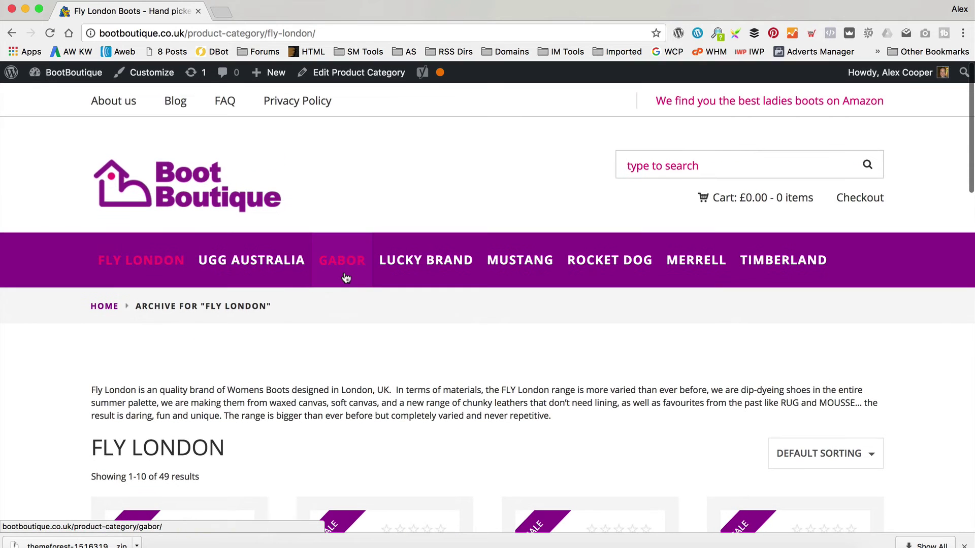
mouse_move(72, 72)
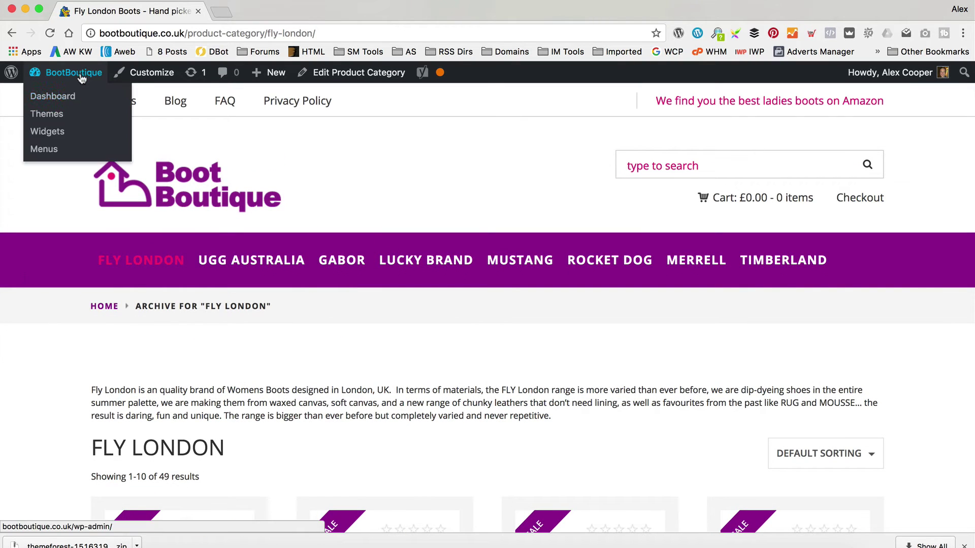
click(77, 98)
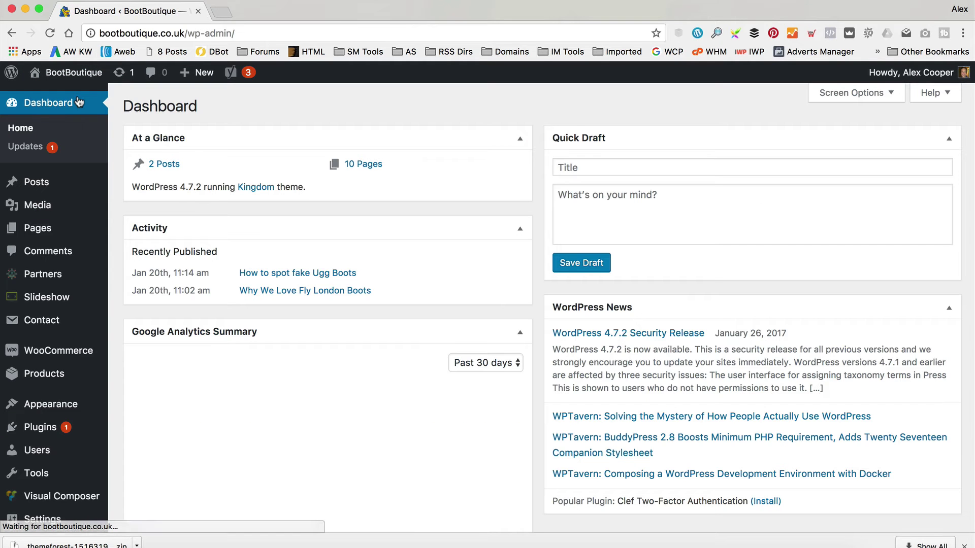
Open Appearance > Kingdom Theme > Sidebars Manager
mouse_move(91, 389)
scroll(92, 388, down, 3)
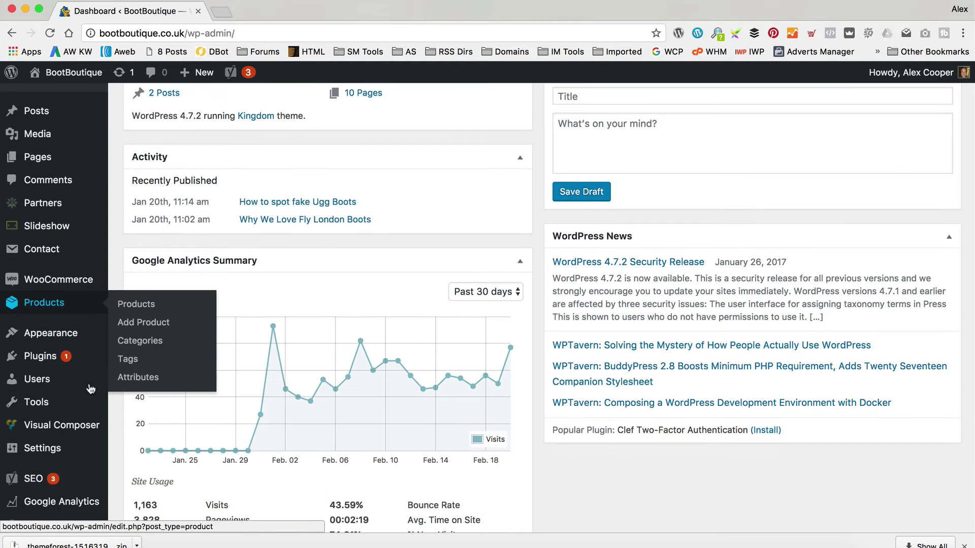
click(161, 407)
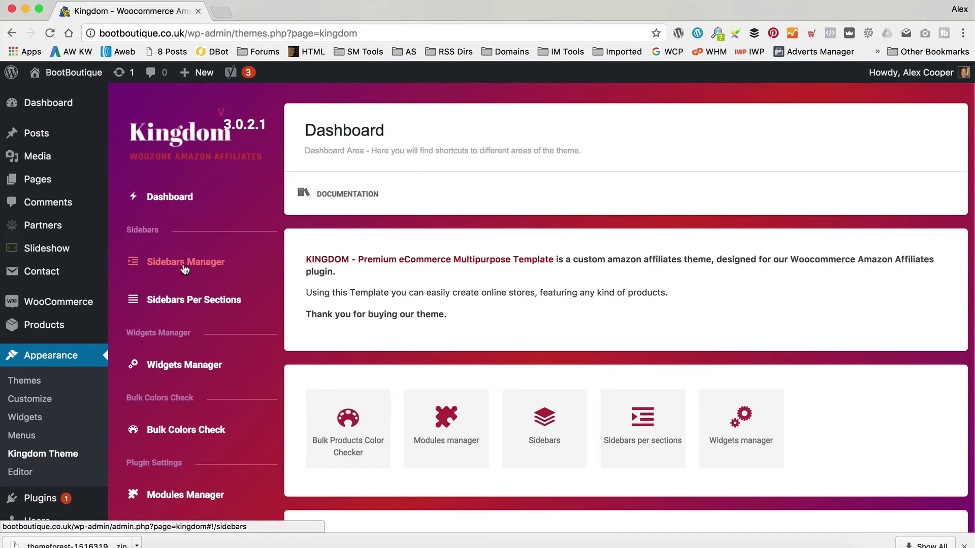
click(184, 268)
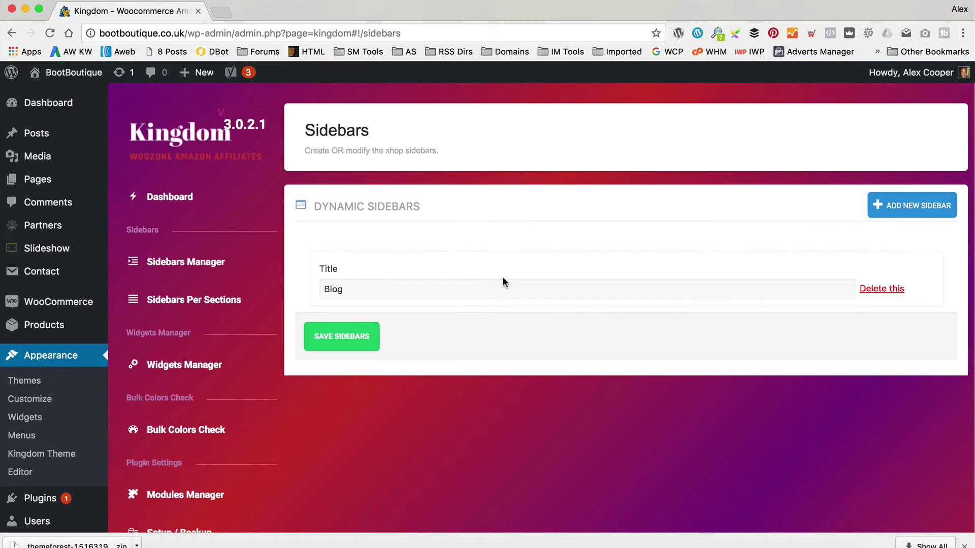
Add a new sidebar titled 'Fly London' and save the sidebars
click(869, 215)
click(511, 345)
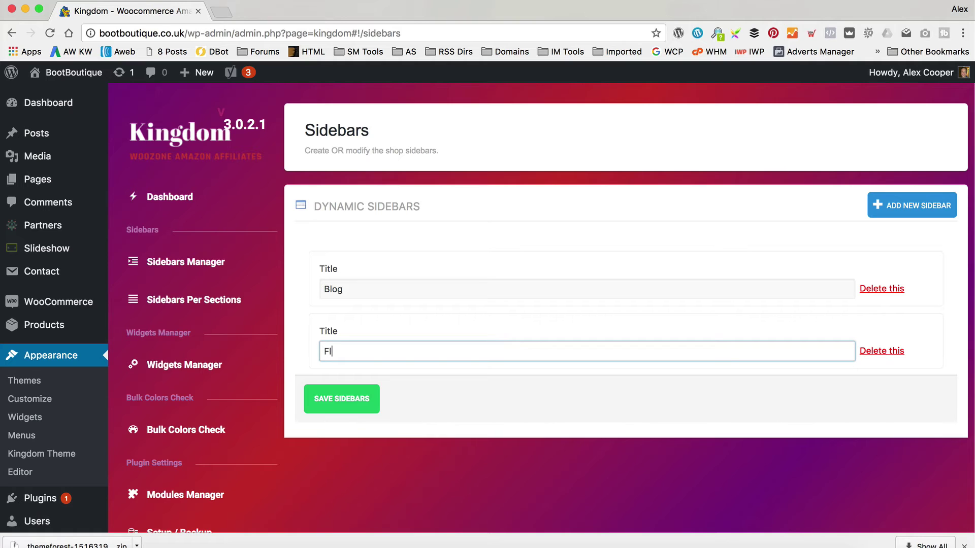
click(348, 399)
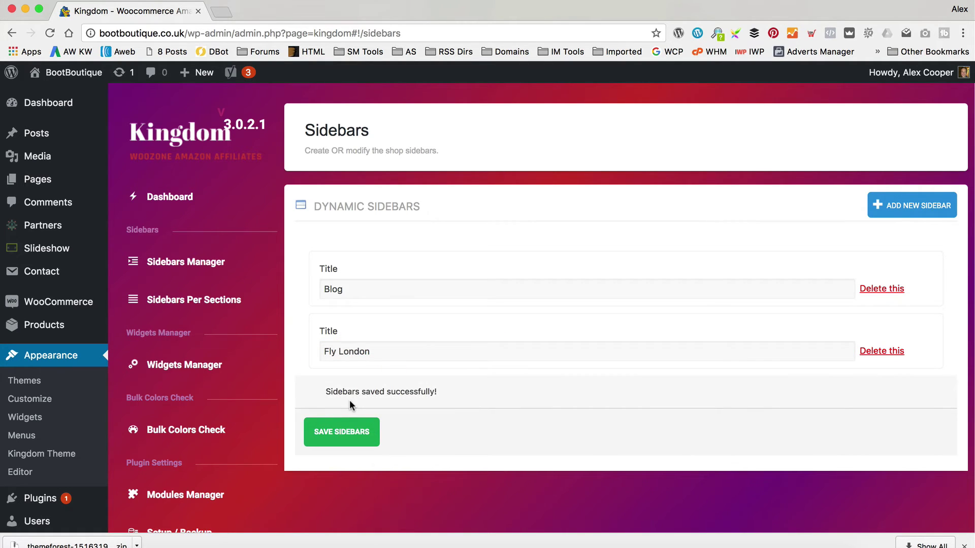
click(203, 304)
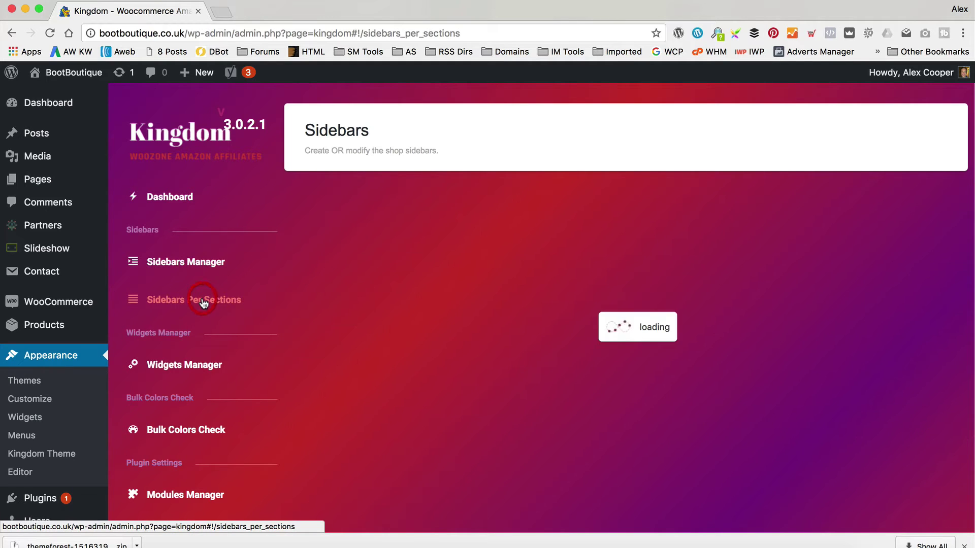
Select the Fly London sidebar and set its position to left
click(355, 260)
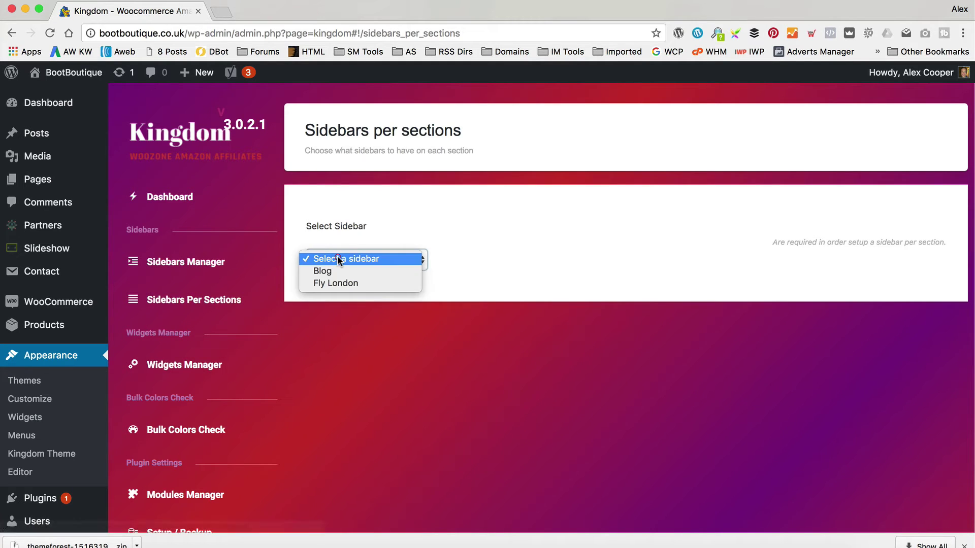
click(353, 281)
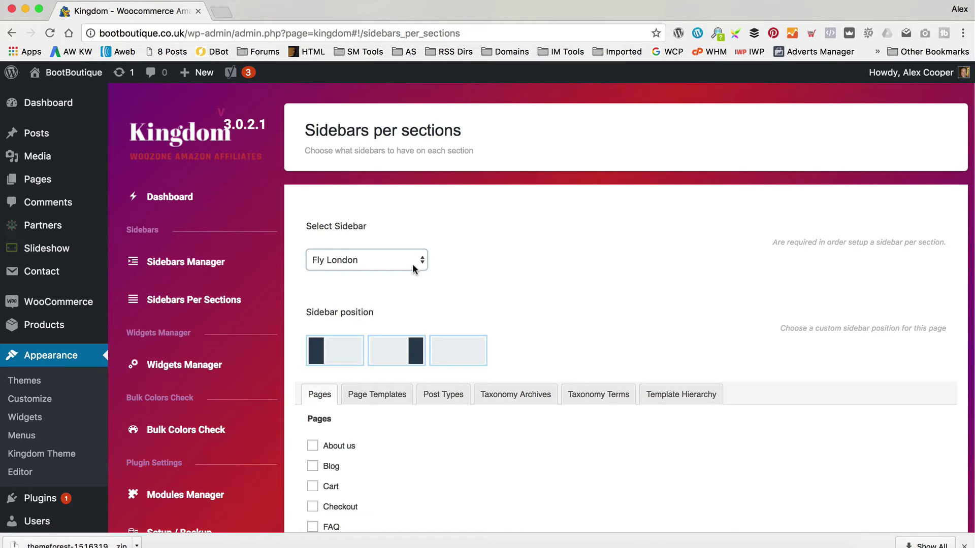
scroll(633, 257, down, 5)
click(346, 242)
click(403, 242)
click(327, 241)
scroll(525, 225, down, 3)
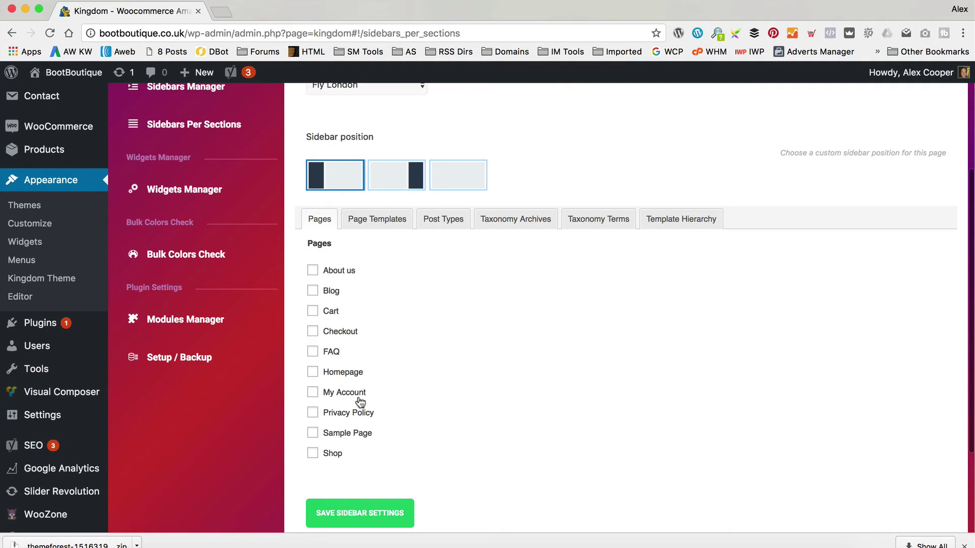
Assign it to the Fly London term under Taxonomy Terms > Product Categories and save settings
click(398, 218)
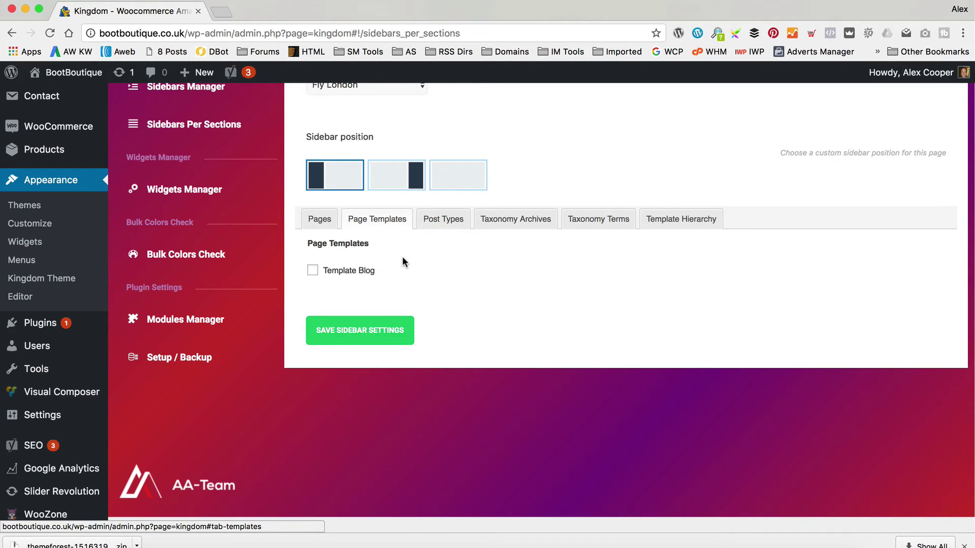
click(438, 221)
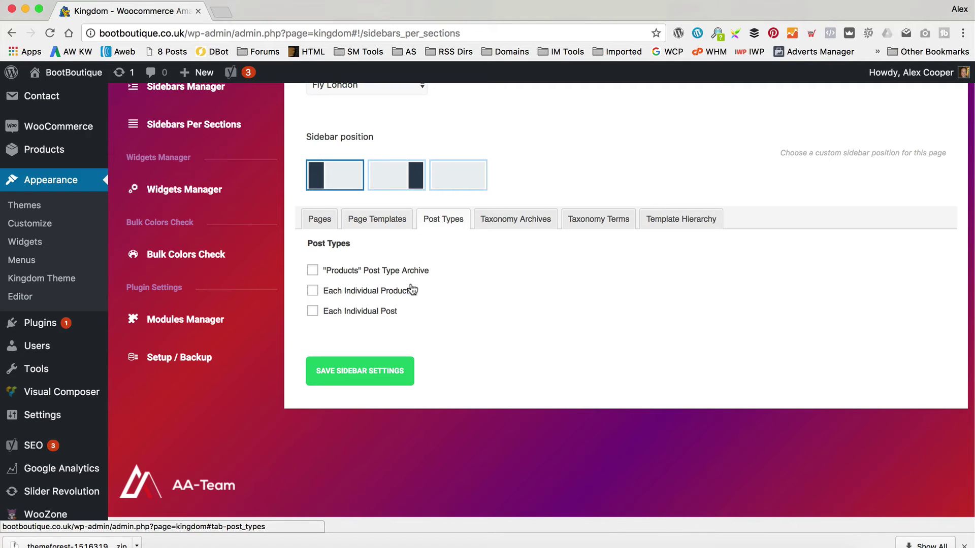
click(517, 222)
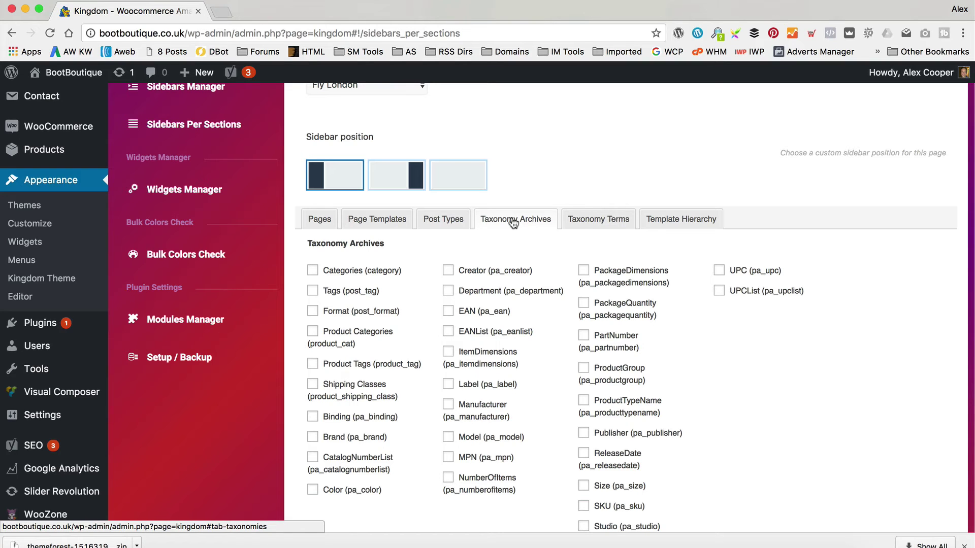
click(610, 221)
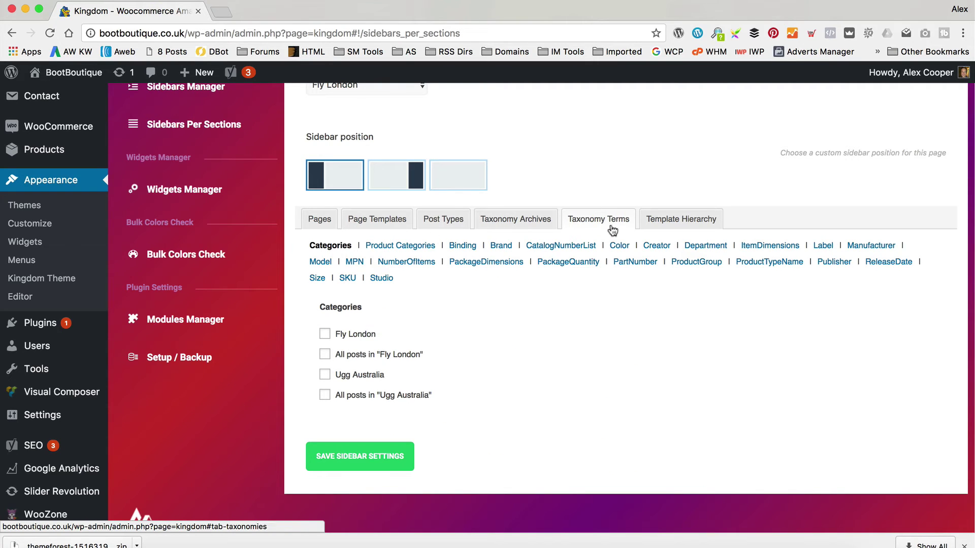
click(401, 247)
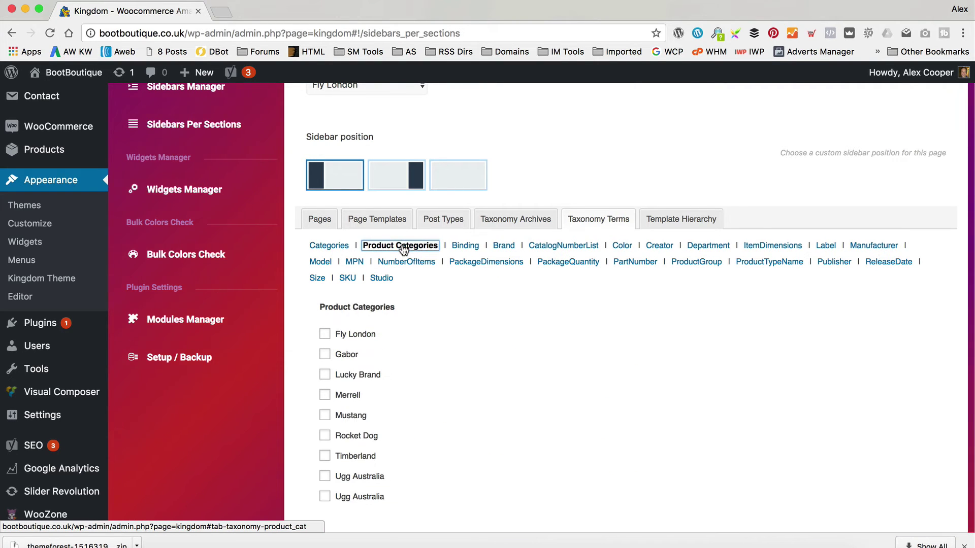
click(325, 334)
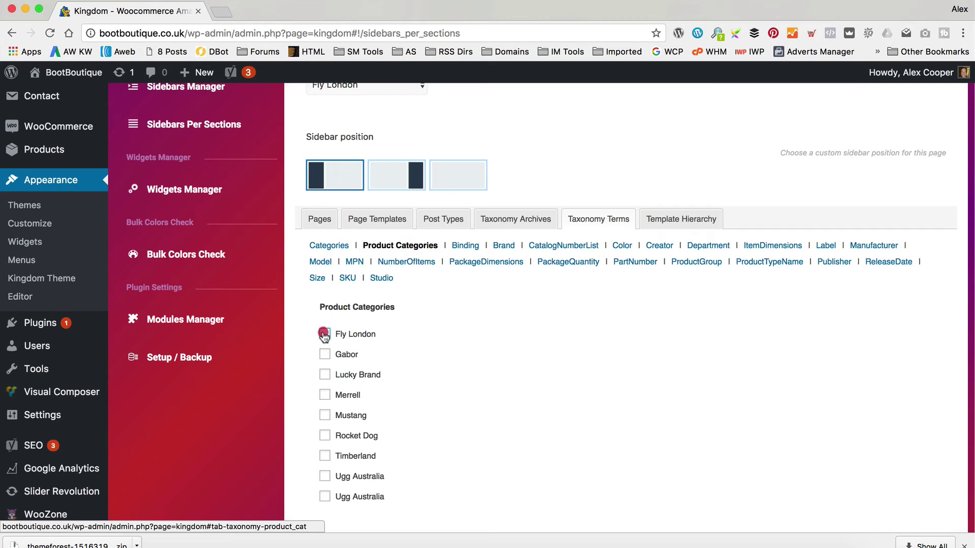
scroll(470, 304, down, 3)
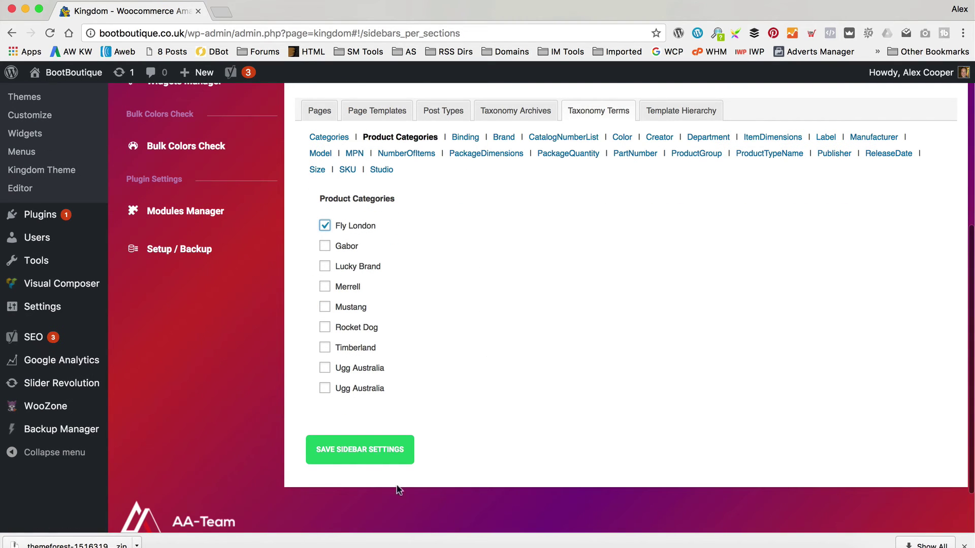
click(366, 463)
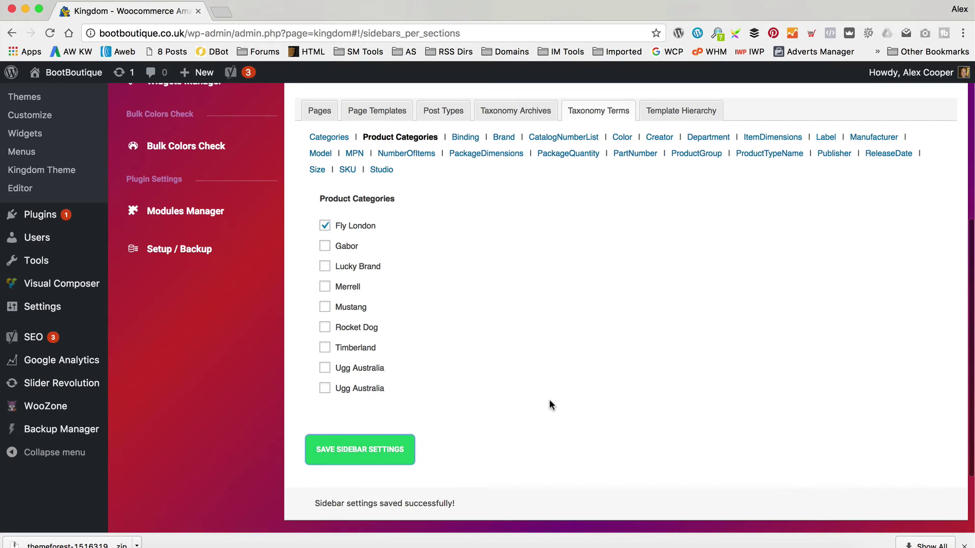
scroll(590, 321, up, 5)
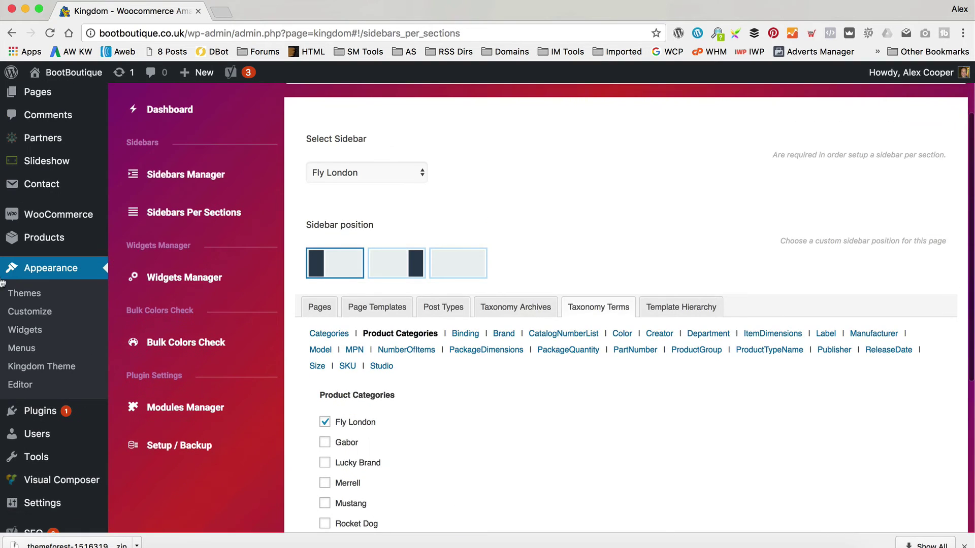
Add a WooCommerce Layered Nav widget to the Fly London sidebar on the Widgets page
click(61, 261)
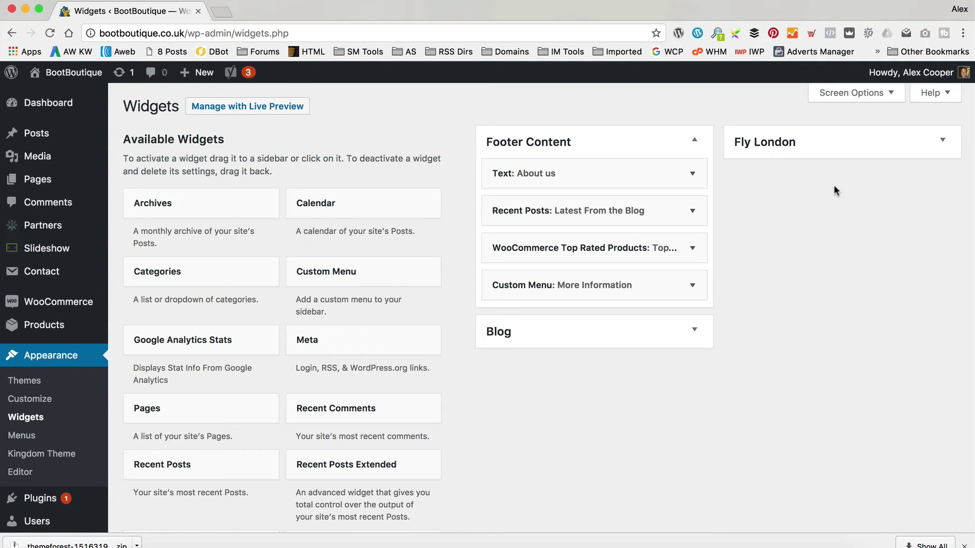
click(904, 144)
scroll(366, 303, down, 10)
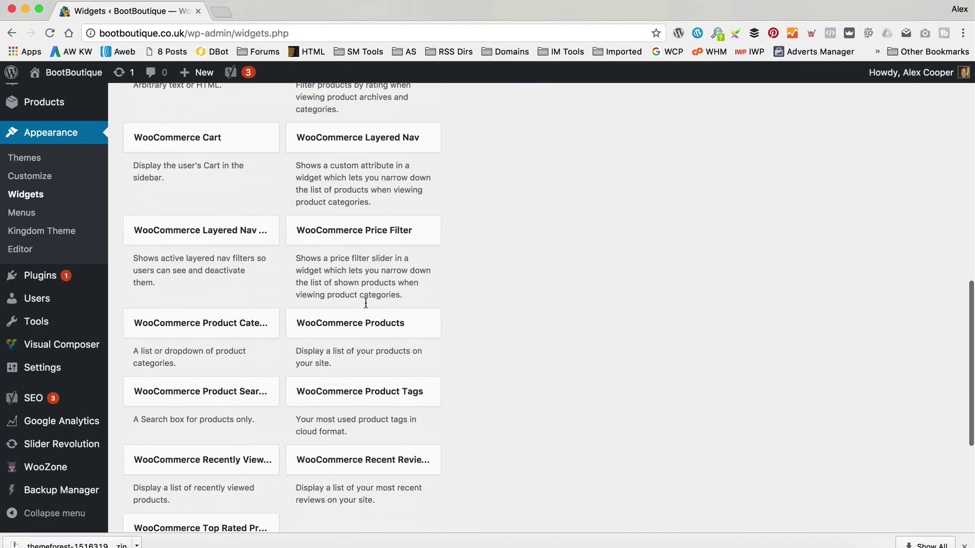
scroll(365, 301, up, 4)
drag(426, 320, 815, 192)
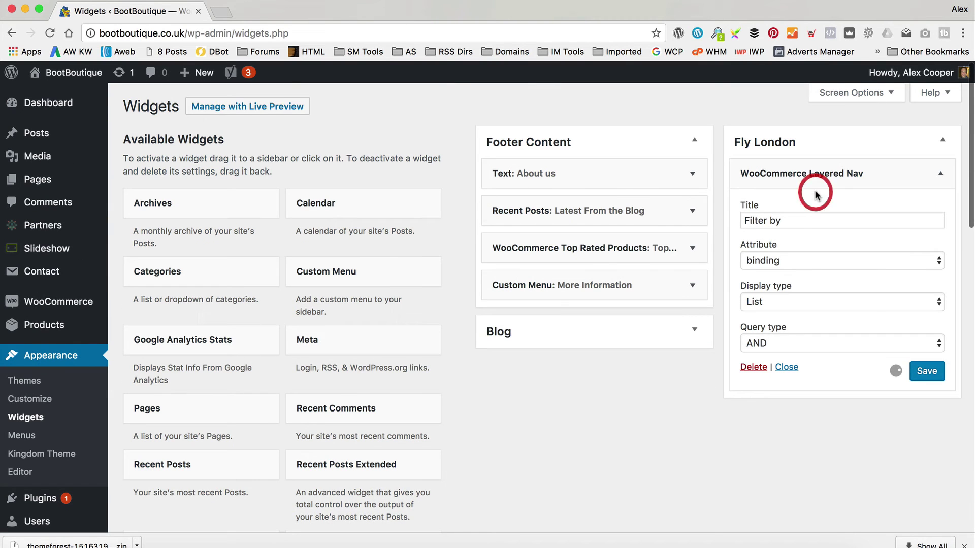
Set the widget to attribute size, title 'Filter by Size', List display, and save it
click(815, 259)
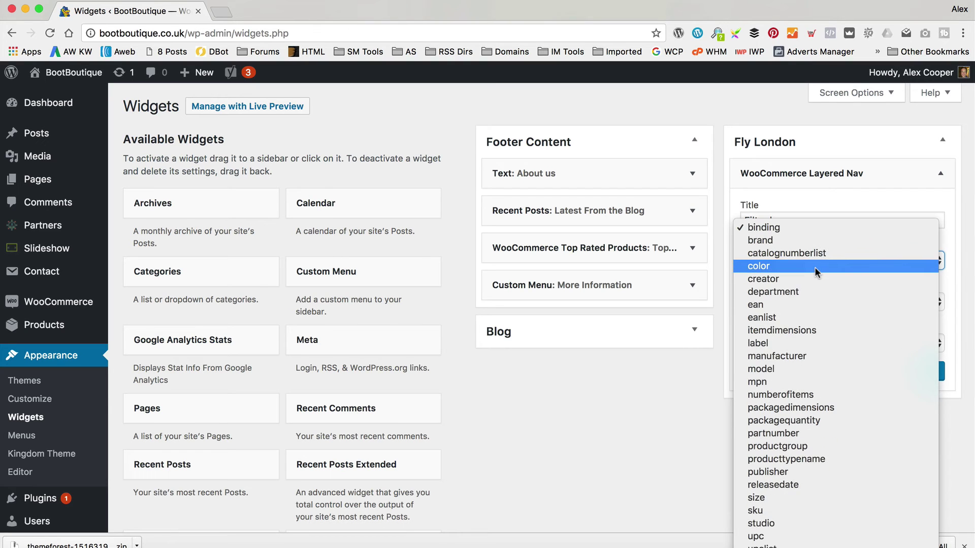
click(819, 498)
click(829, 221)
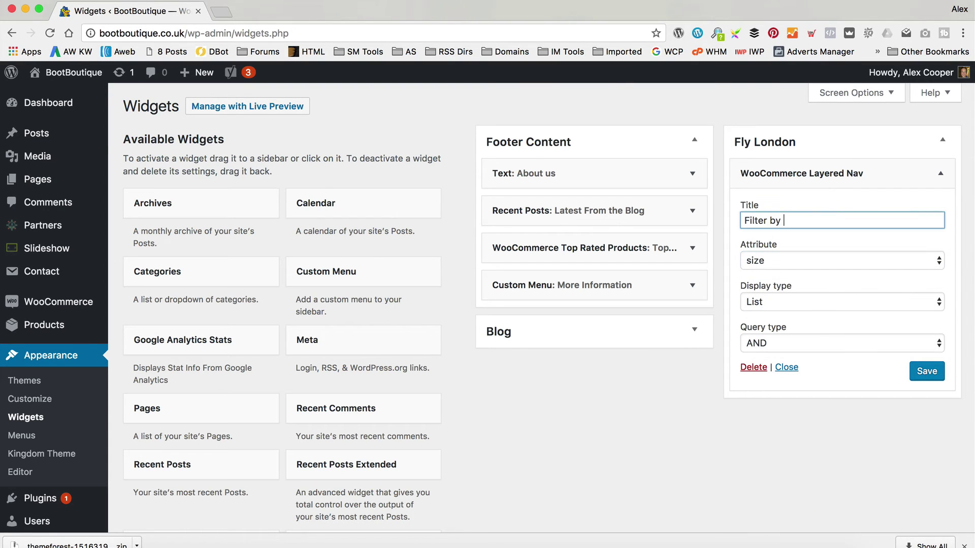
click(849, 300)
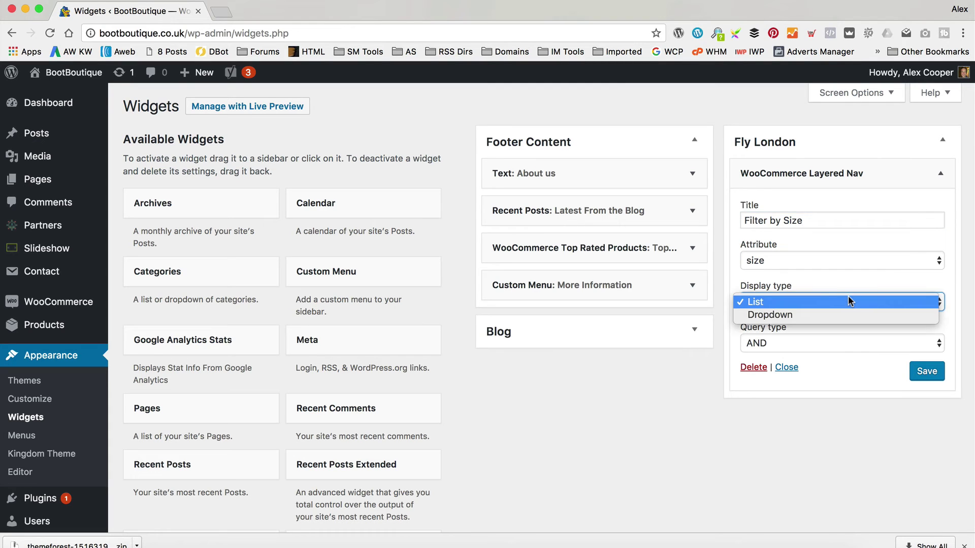
click(849, 282)
click(927, 373)
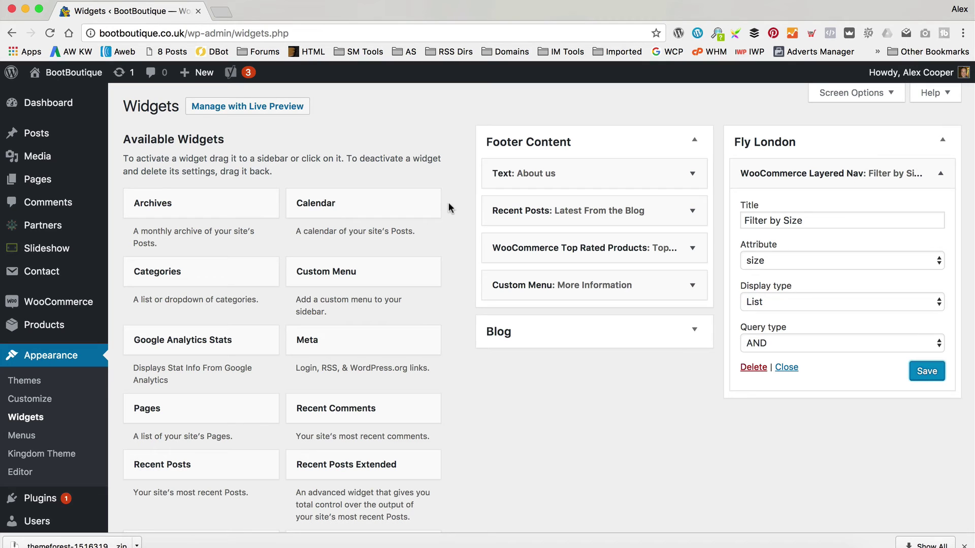
mouse_move(66, 72)
click(73, 96)
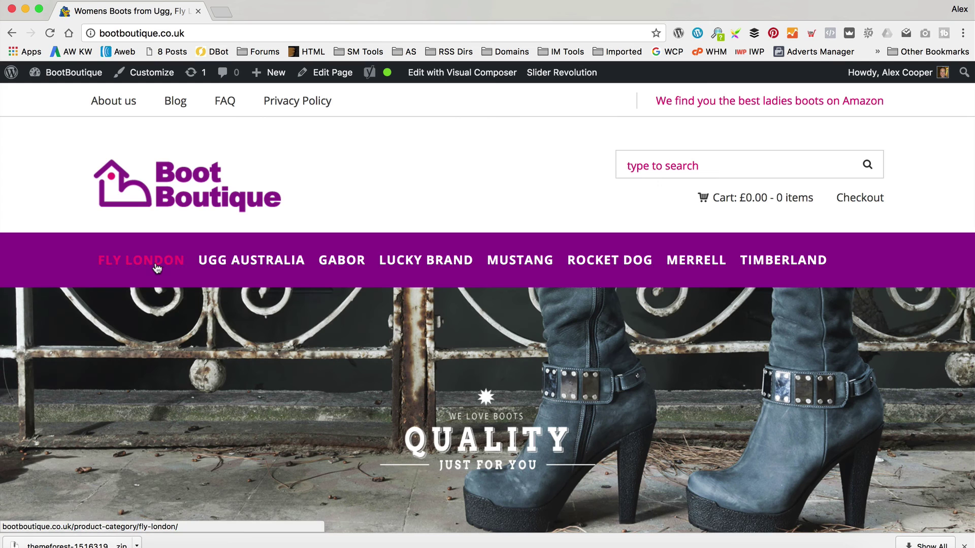
Open the Fly London category page and scroll through its Filter by Size list
click(157, 268)
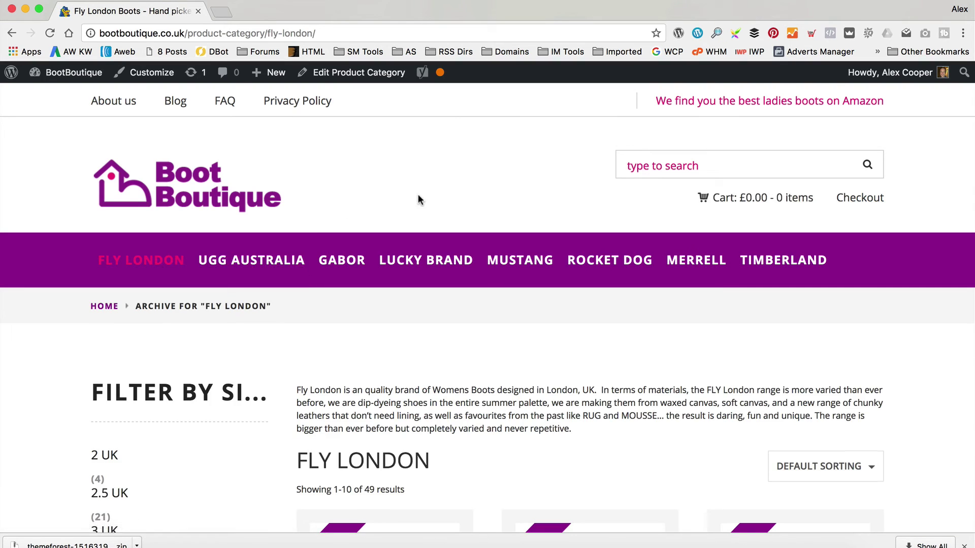
scroll(418, 198, down, 4)
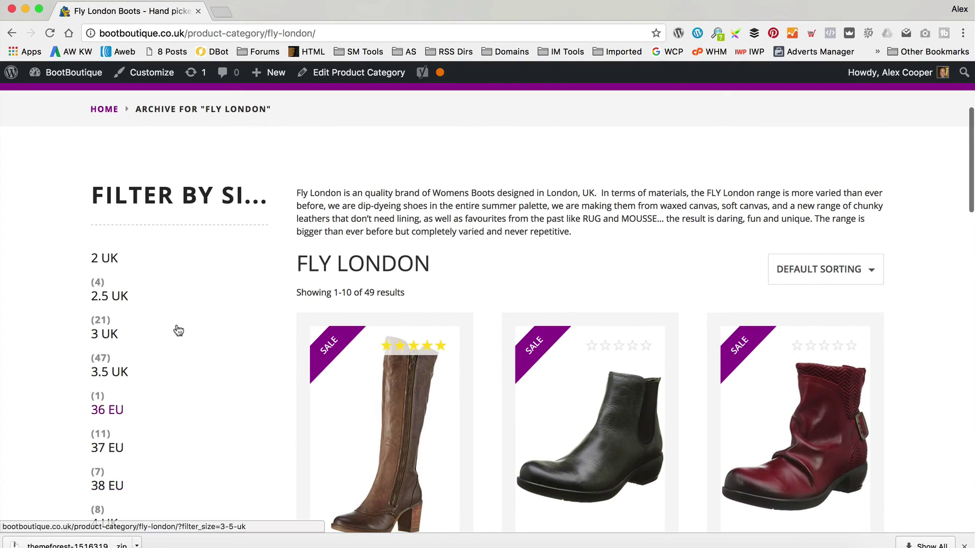
scroll(178, 325, down, 1)
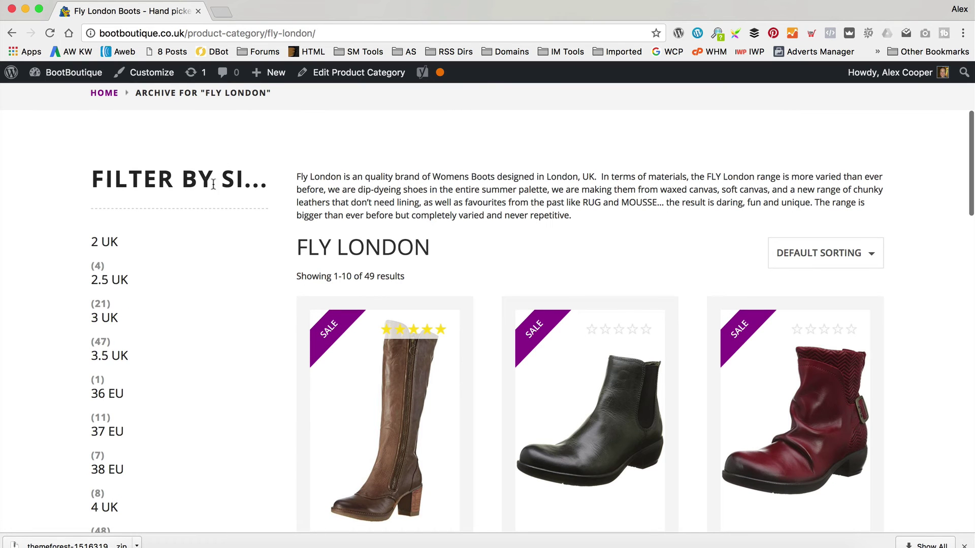
scroll(196, 179, up, 1)
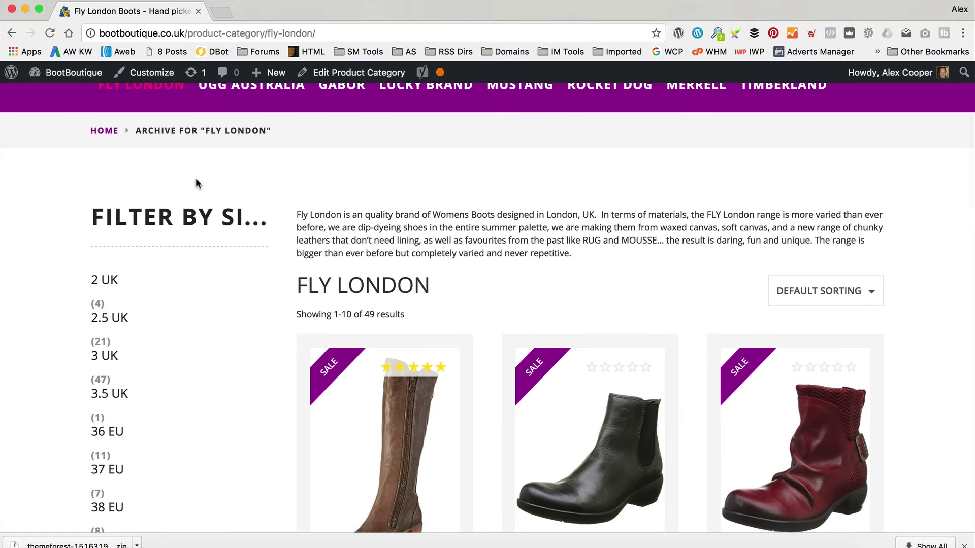
scroll(195, 178, down, 10)
scroll(196, 178, up, 8)
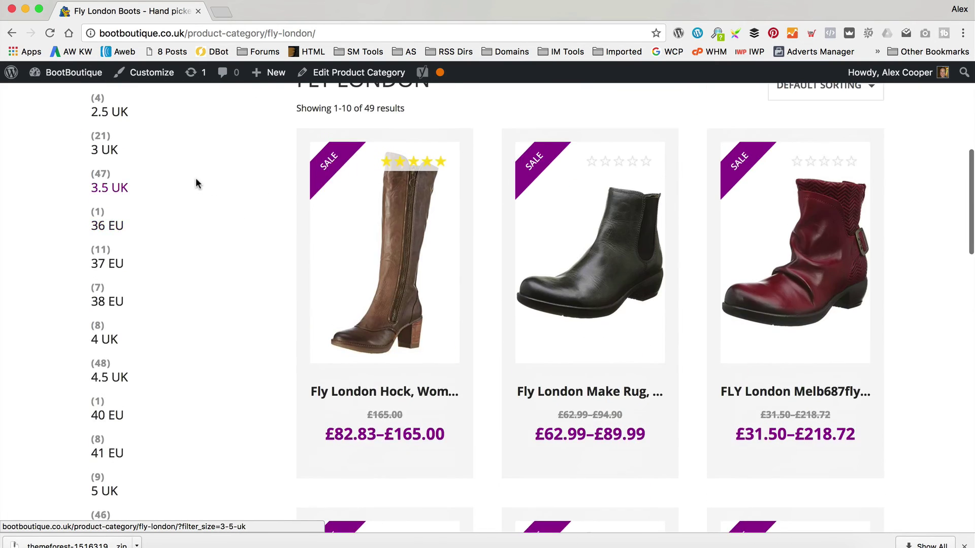
Filter the Fly London boots to size 36 EU (11 results), then return to the admin Dashboard
click(114, 360)
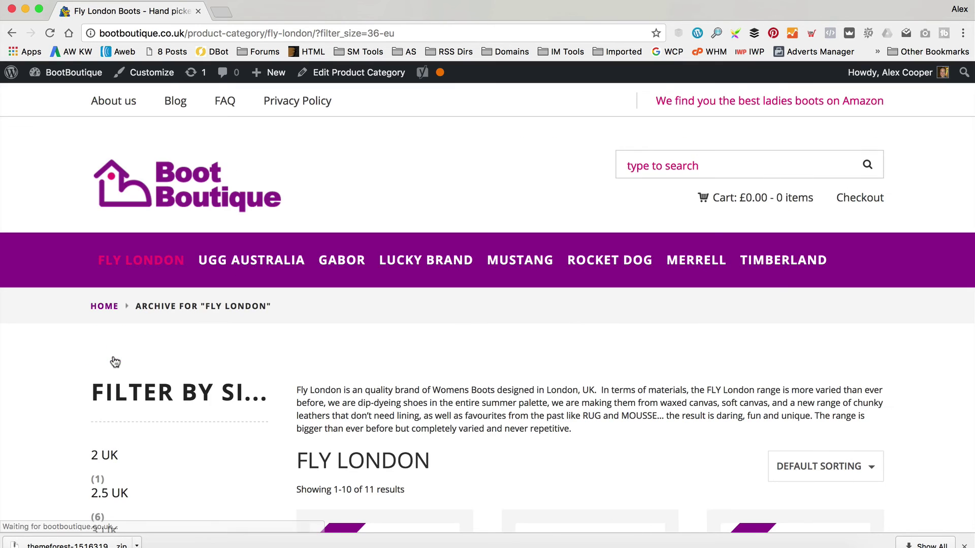
scroll(235, 306, down, 5)
scroll(235, 307, down, 15)
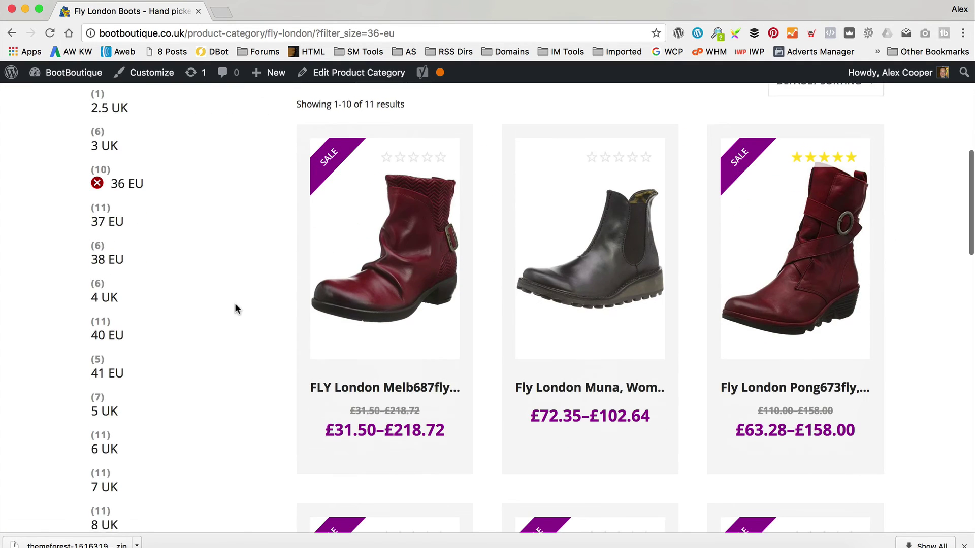
scroll(235, 309, up, 20)
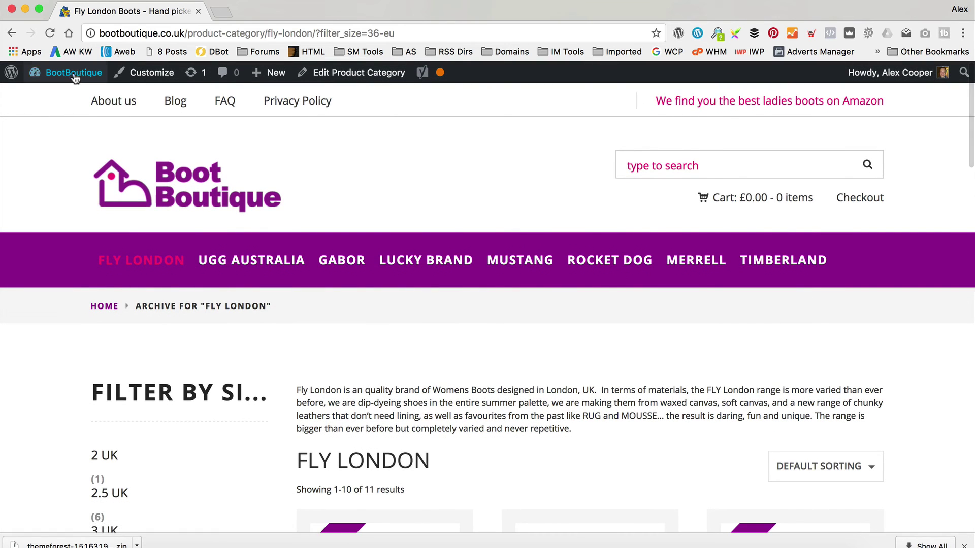
mouse_move(61, 72)
click(49, 97)
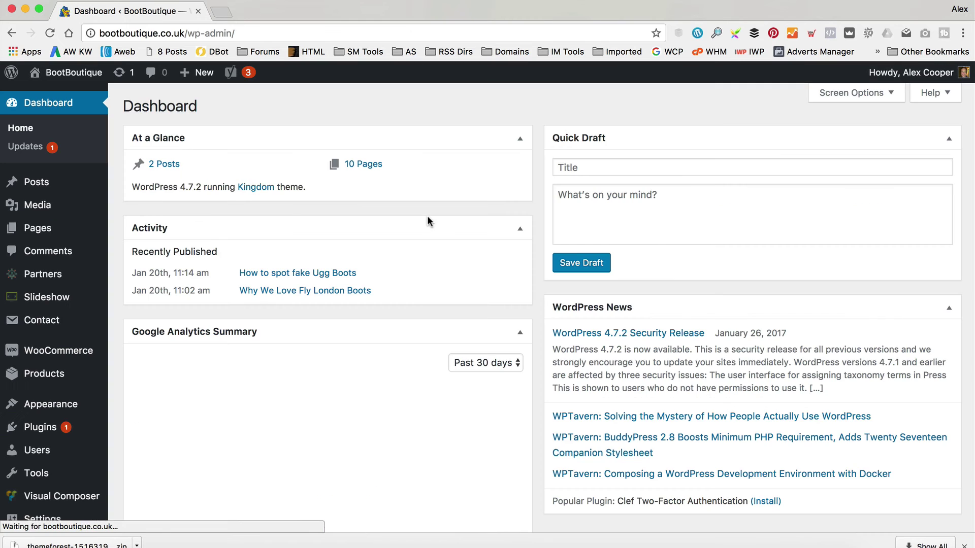
In Appearance > Widgets, delete the Fly London sidebar's WooCommerce Layered Nav size filter
scroll(68, 401, down, 1)
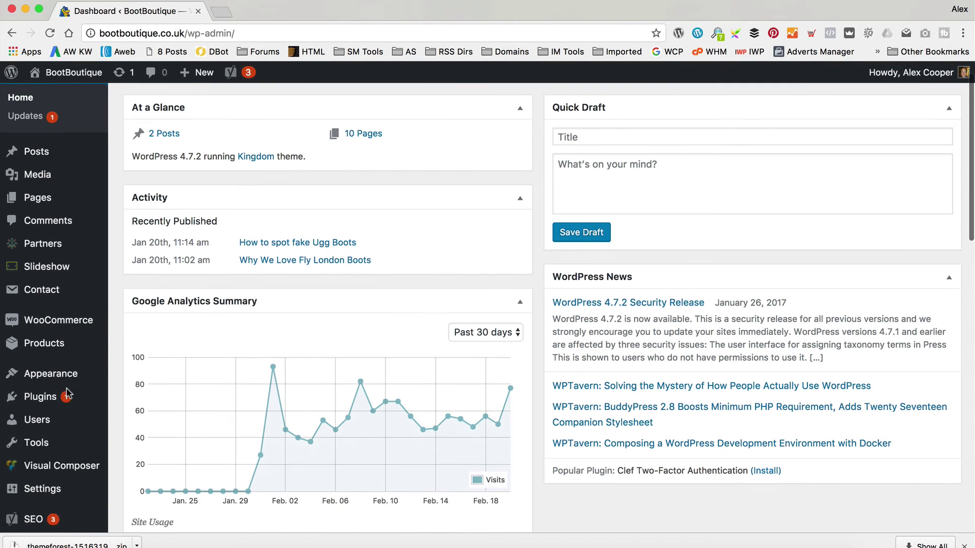
mouse_move(67, 395)
mouse_move(72, 375)
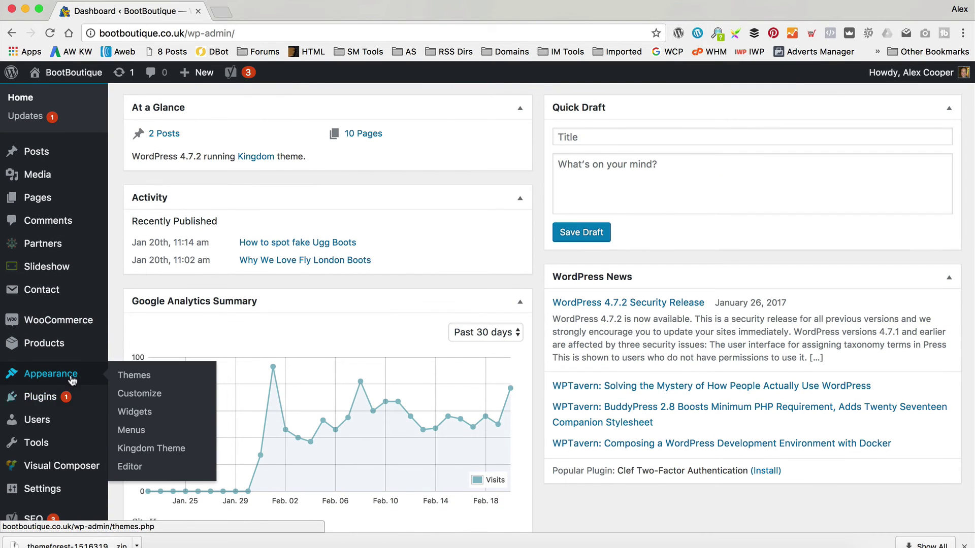
click(129, 411)
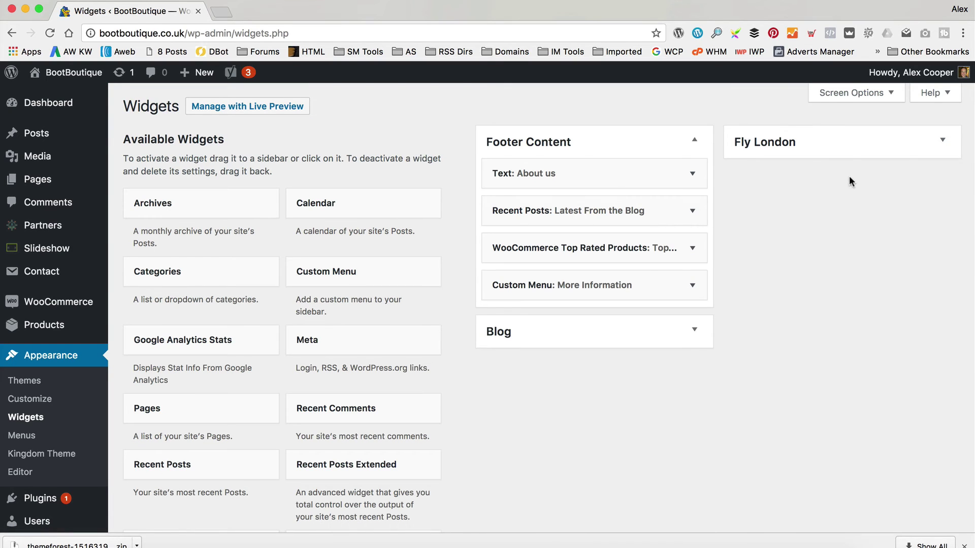
click(858, 142)
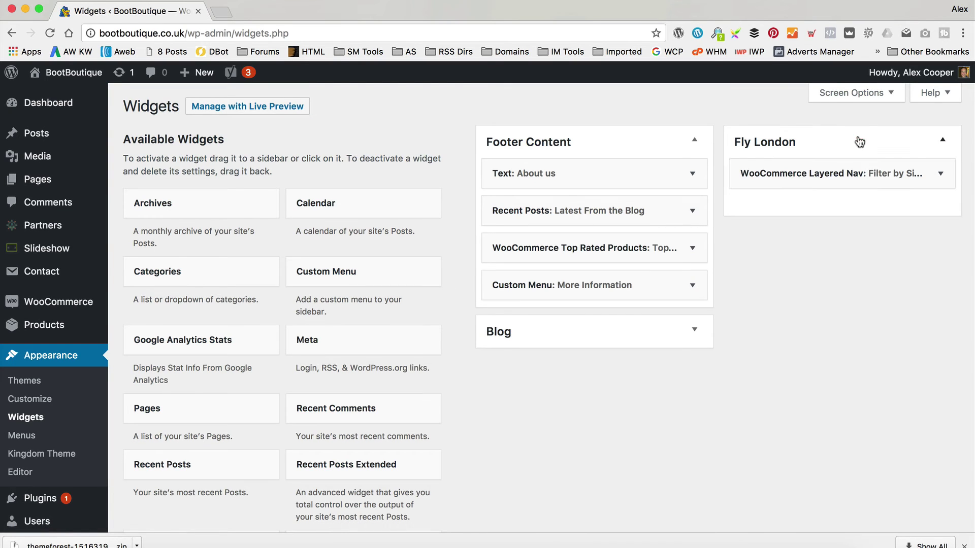
click(909, 165)
click(753, 367)
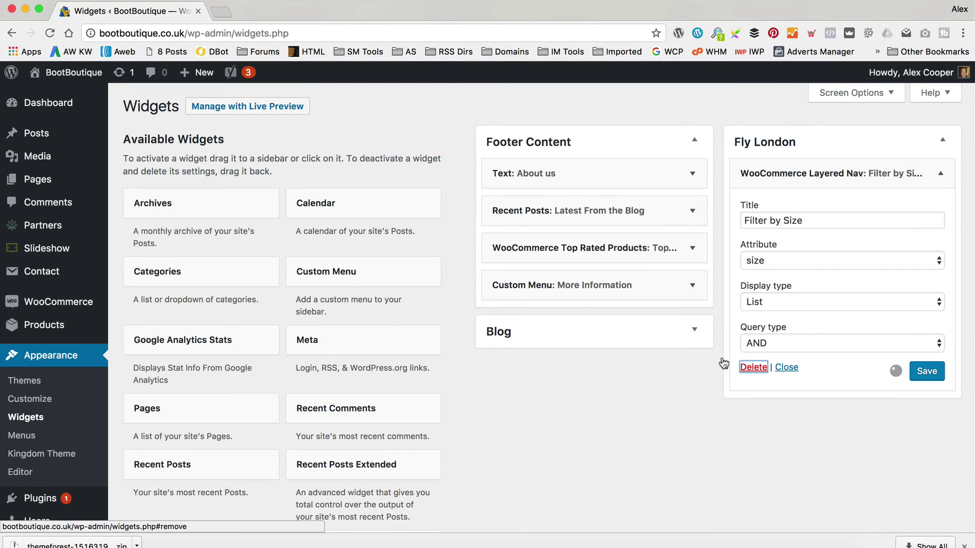
Drag a Text widget into the Fly London sidebar
scroll(328, 243, down, 5)
scroll(328, 246, down, 7)
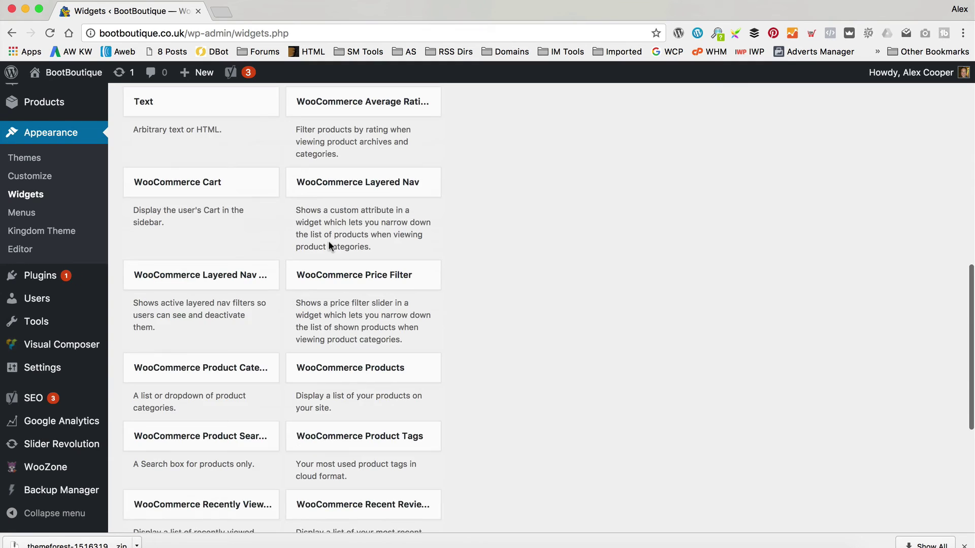
scroll(327, 246, up, 4)
scroll(202, 302, up, 6)
drag(807, 10, 788, 187)
Enter 'This is some text!' as the Text widget's content and save it
click(757, 279)
text(This is some text!)
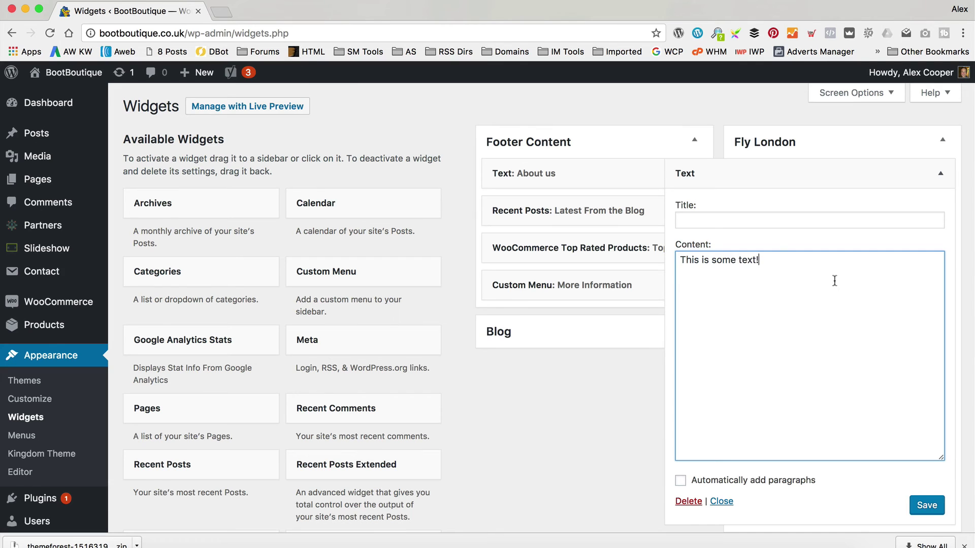
scroll(843, 283, down, 3)
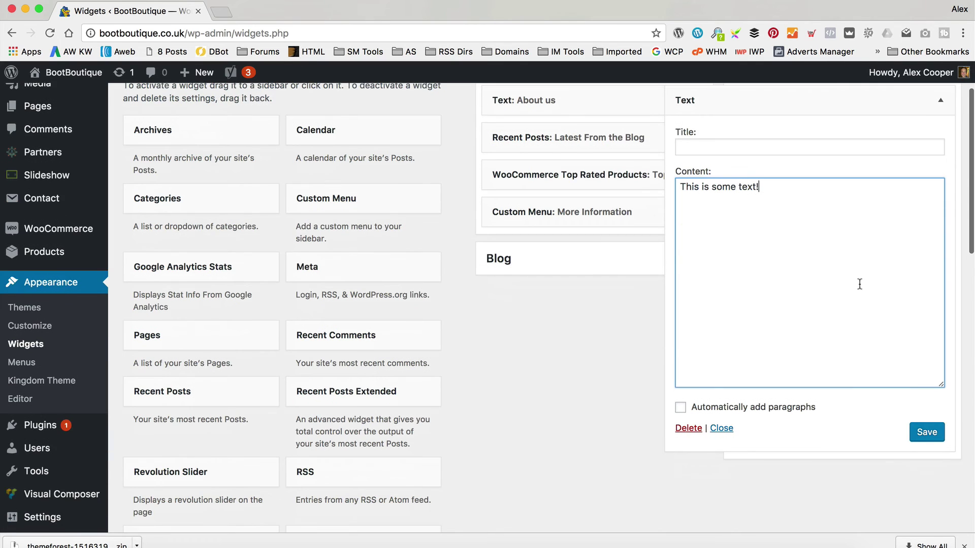
click(927, 432)
Collapse the Text widget's settings panel in the Fly London sidebar
scroll(395, 300, up, 1)
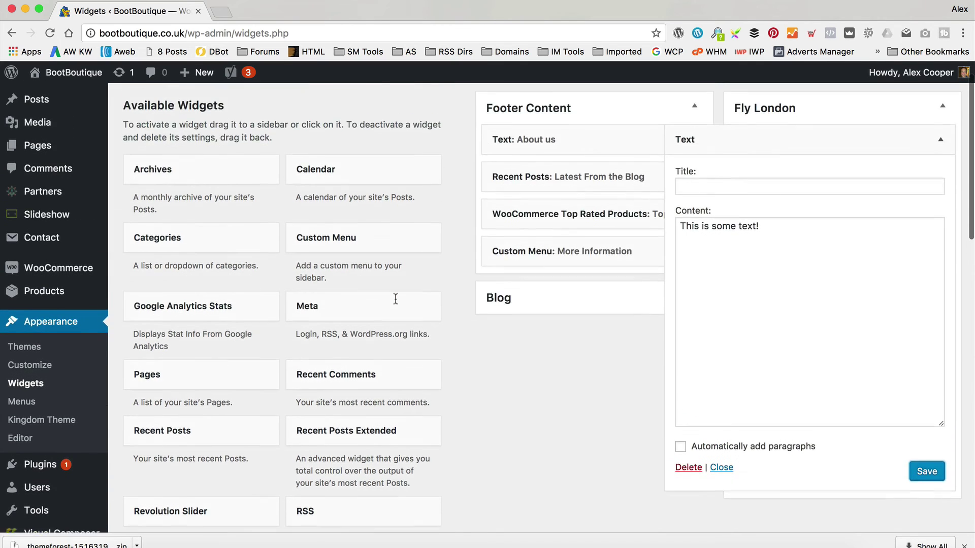
scroll(395, 300, down, 10)
scroll(397, 303, down, 15)
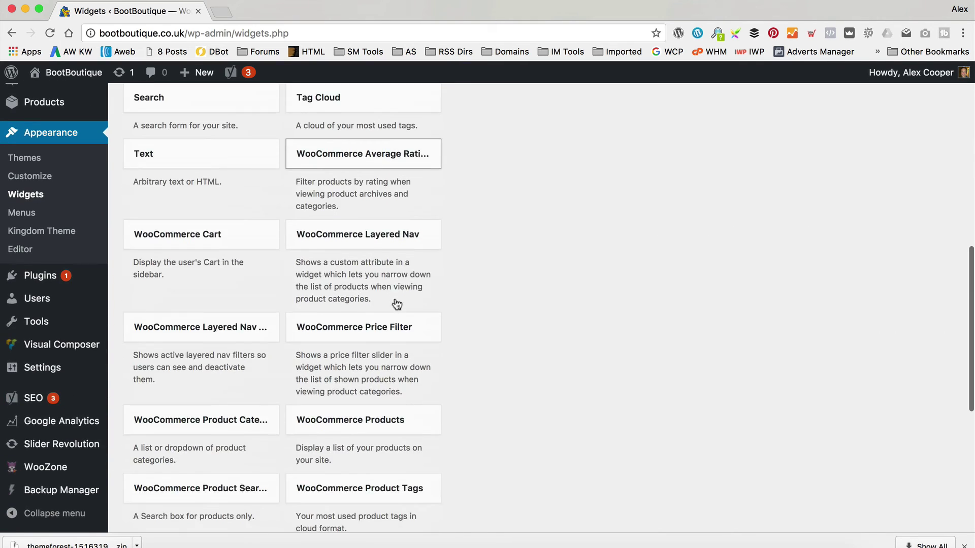
scroll(397, 304, up, 8)
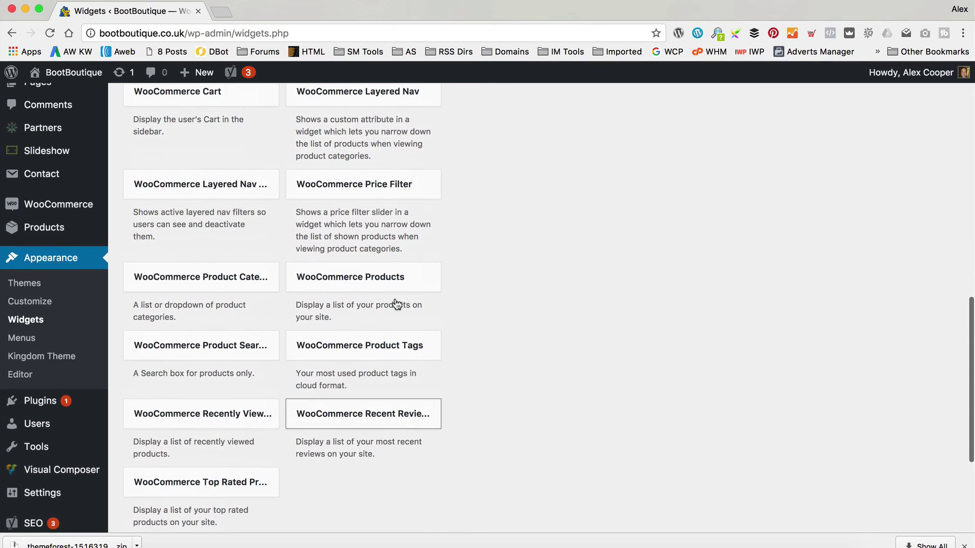
scroll(396, 303, up, 6)
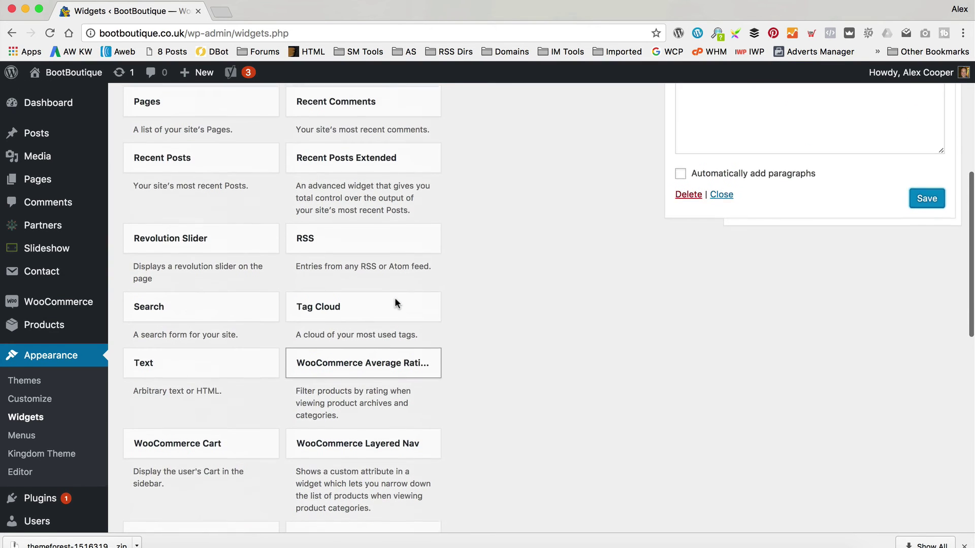
scroll(397, 304, up, 2)
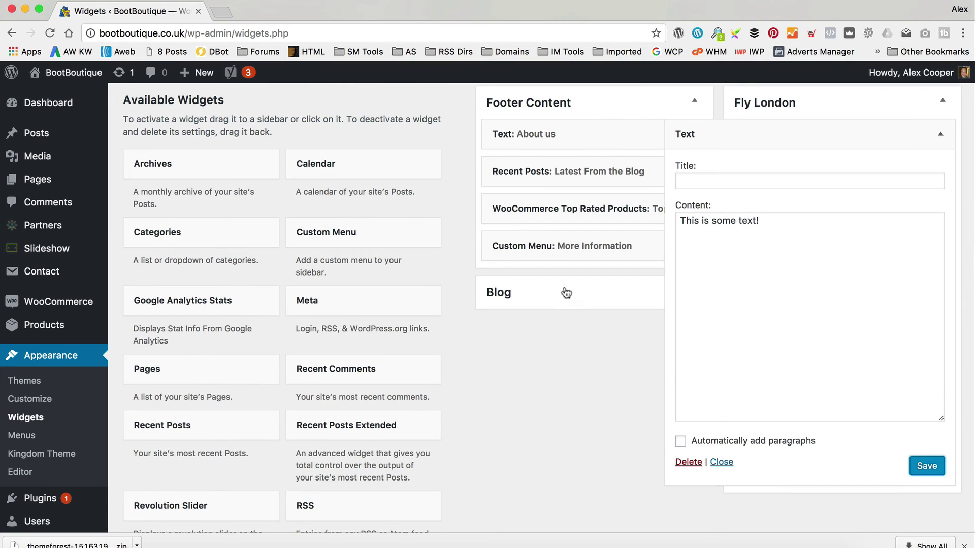
click(940, 142)
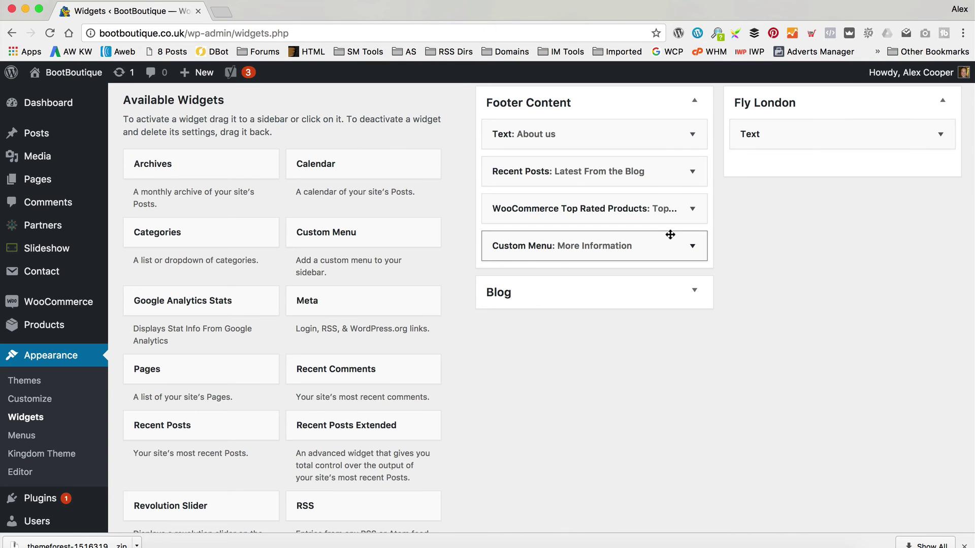
scroll(391, 272, down, 20)
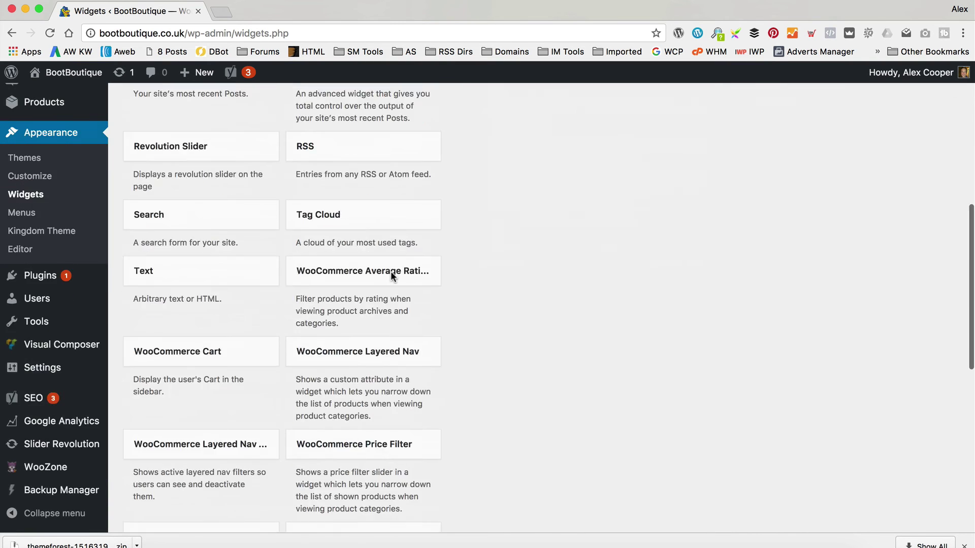
Place a WooCommerce Price Filter widget above Text in the Fly London sidebar and save it
scroll(391, 271, up, 6)
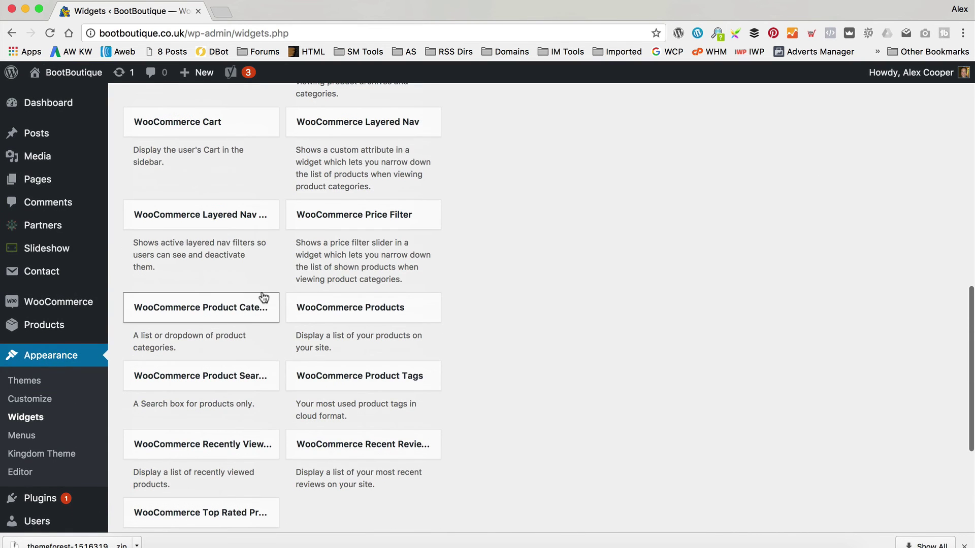
scroll(278, 294, up, 3)
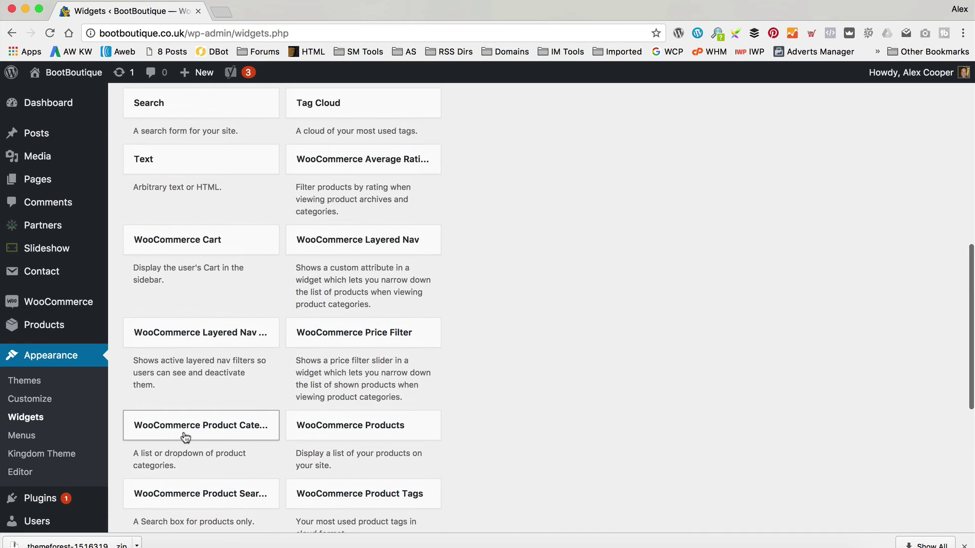
drag(442, 374, 851, 166)
click(918, 254)
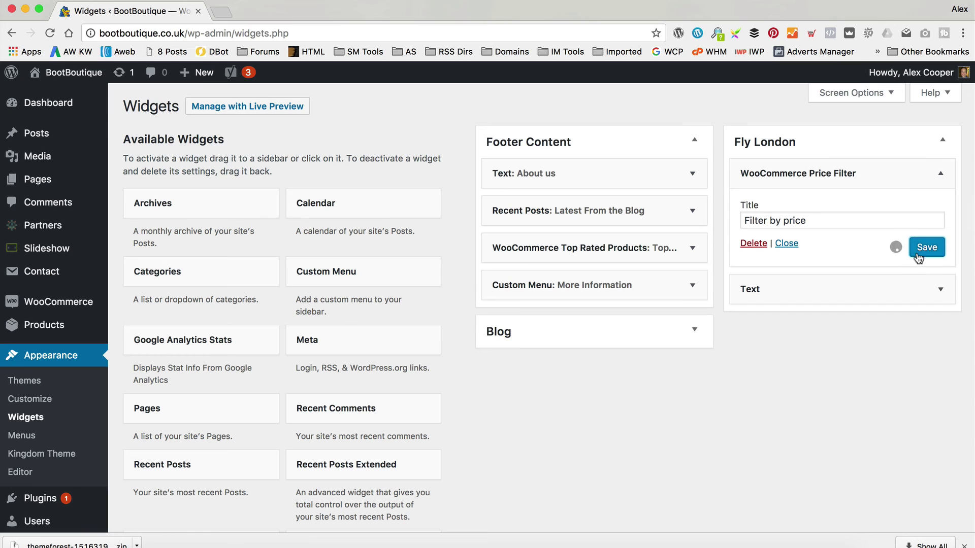
Visit the live shop site and open the FLY LONDON category page
click(76, 96)
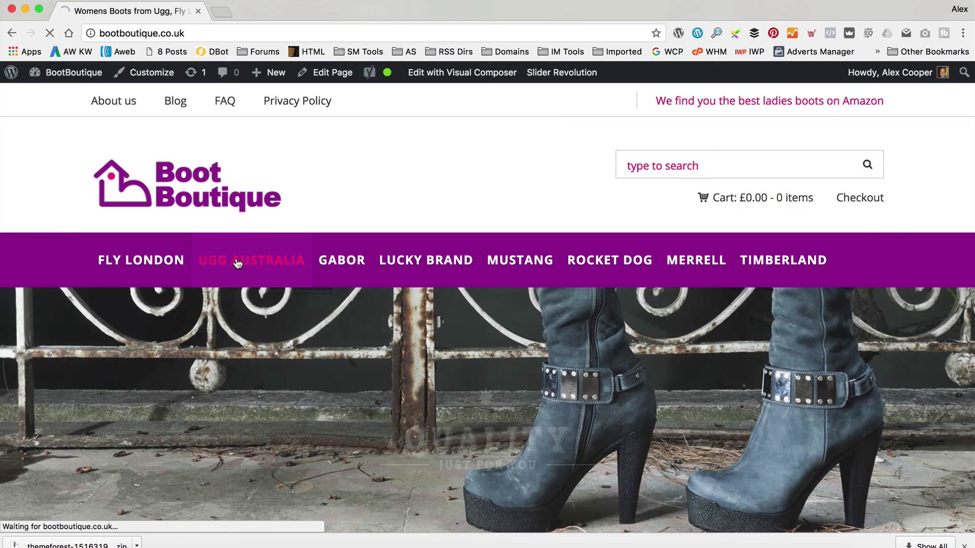
click(238, 263)
scroll(356, 228, down, 6)
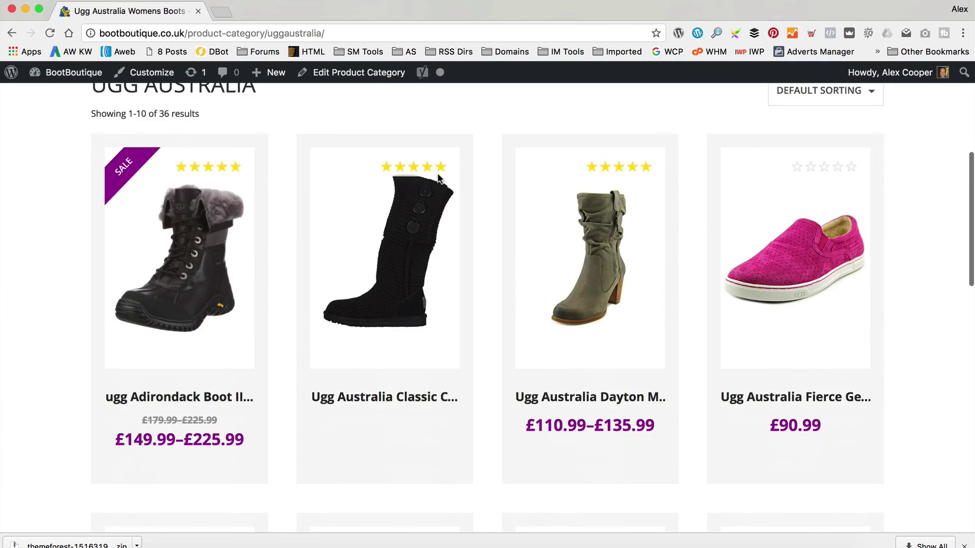
scroll(437, 173, up, 3)
scroll(550, 243, up, 4)
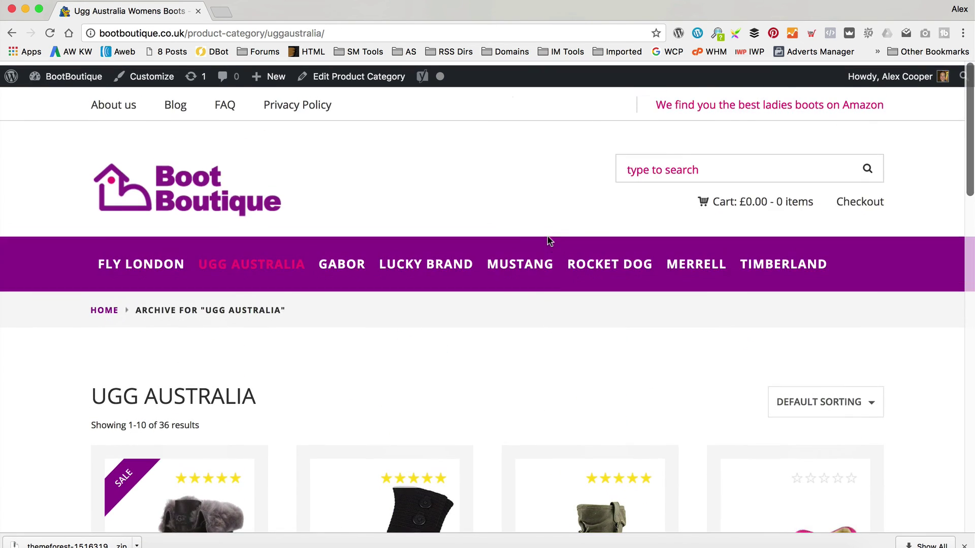
click(142, 272)
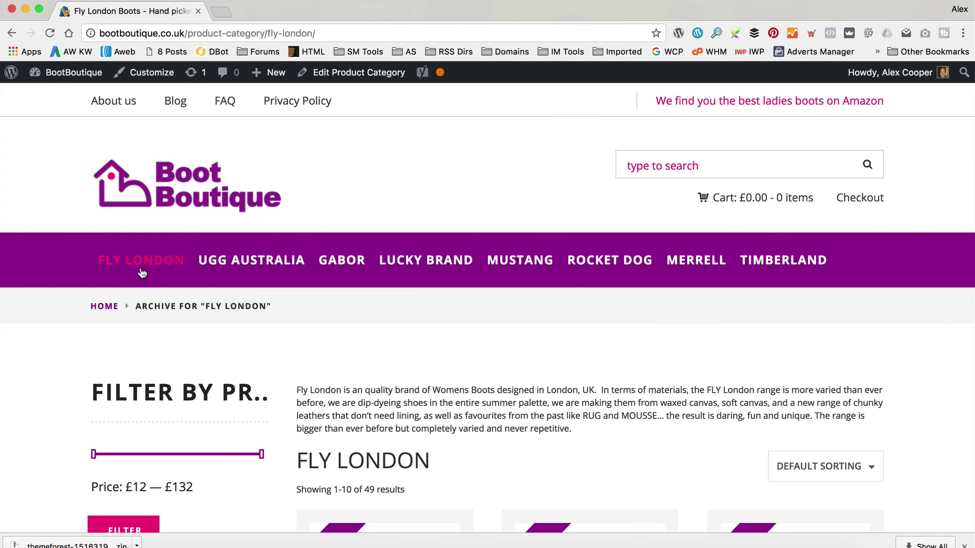
Drag the price slider's right handle to narrow the range to £12 — £86
scroll(300, 305, down, 3)
drag(263, 313, 202, 312)
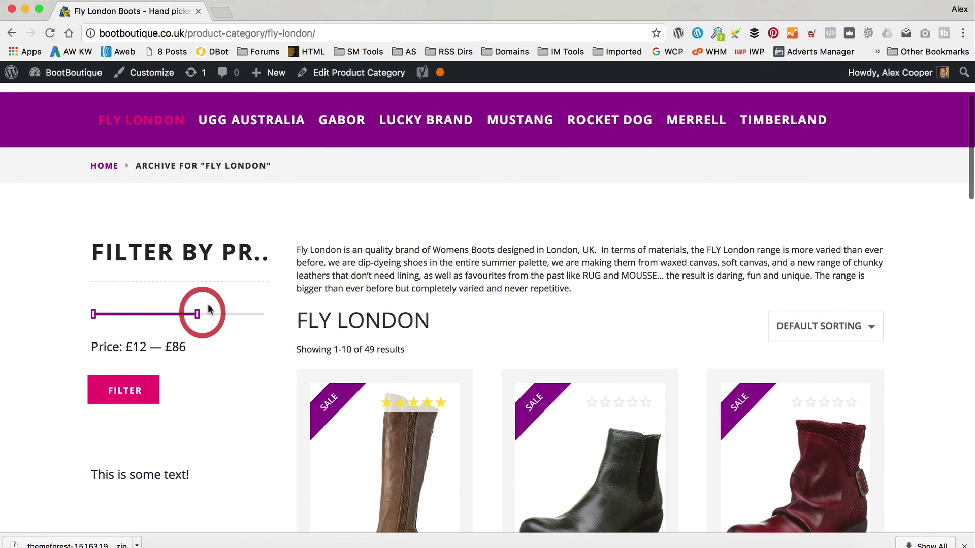
scroll(101, 331, down, 3)
scroll(261, 246, up, 6)
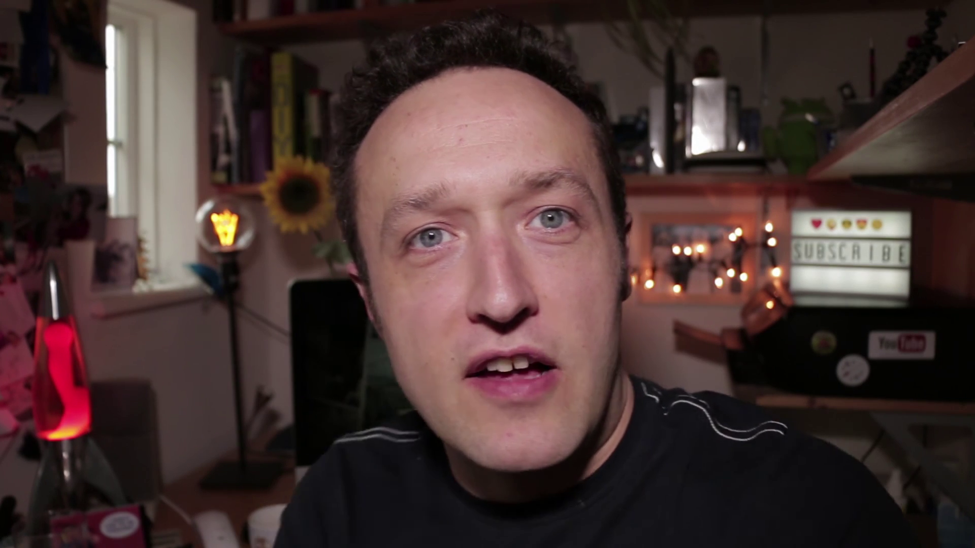